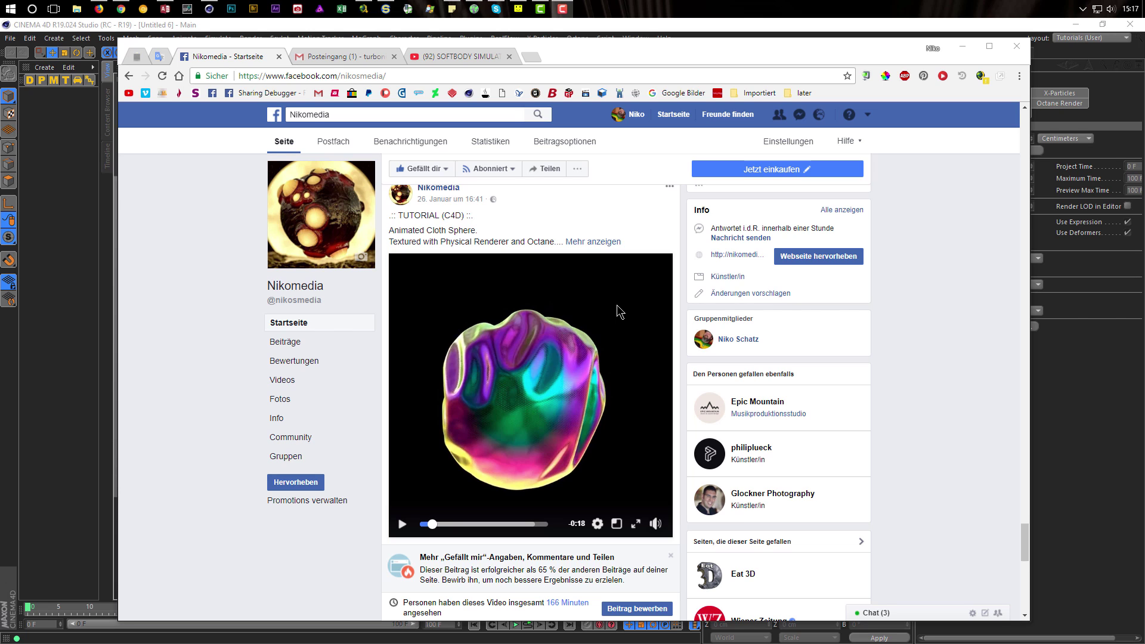
Play the Animated Cloth Sphere tutorial video in Chrome, then pause it with 3 seconds left
click(403, 524)
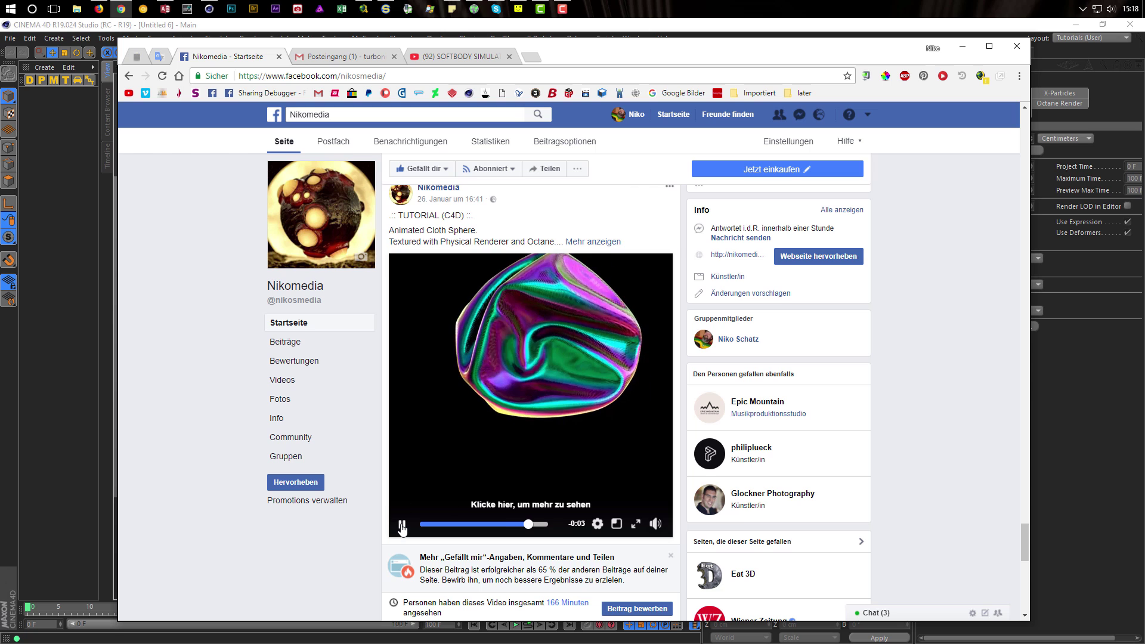
click(402, 526)
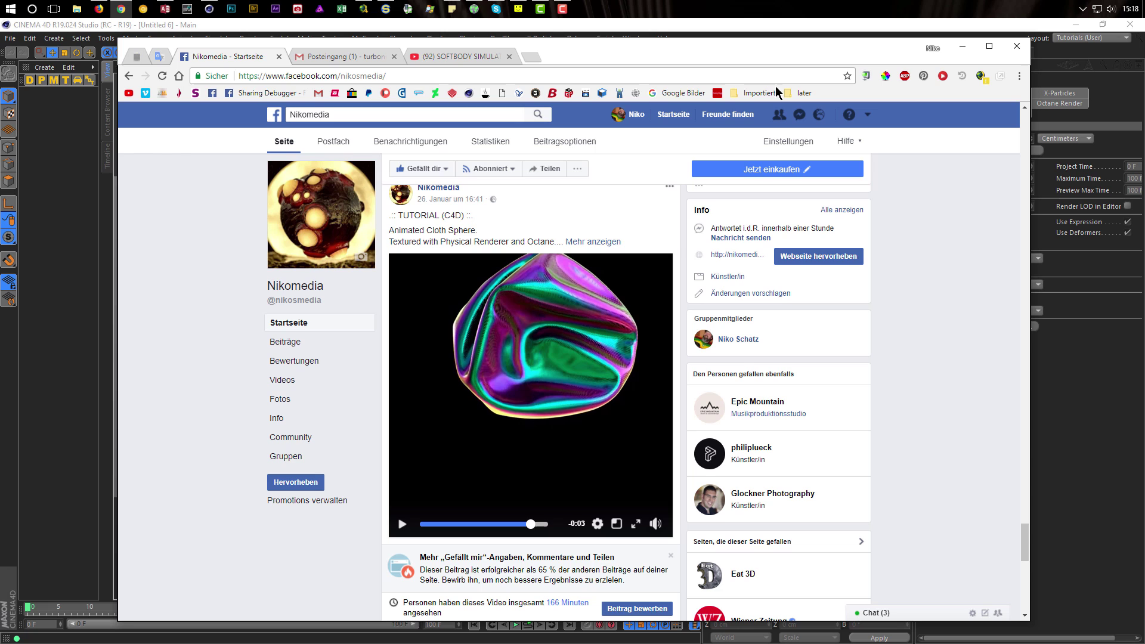
In Cinema 4D, add a Sphere with a Displacer deformer as its child
click(784, 30)
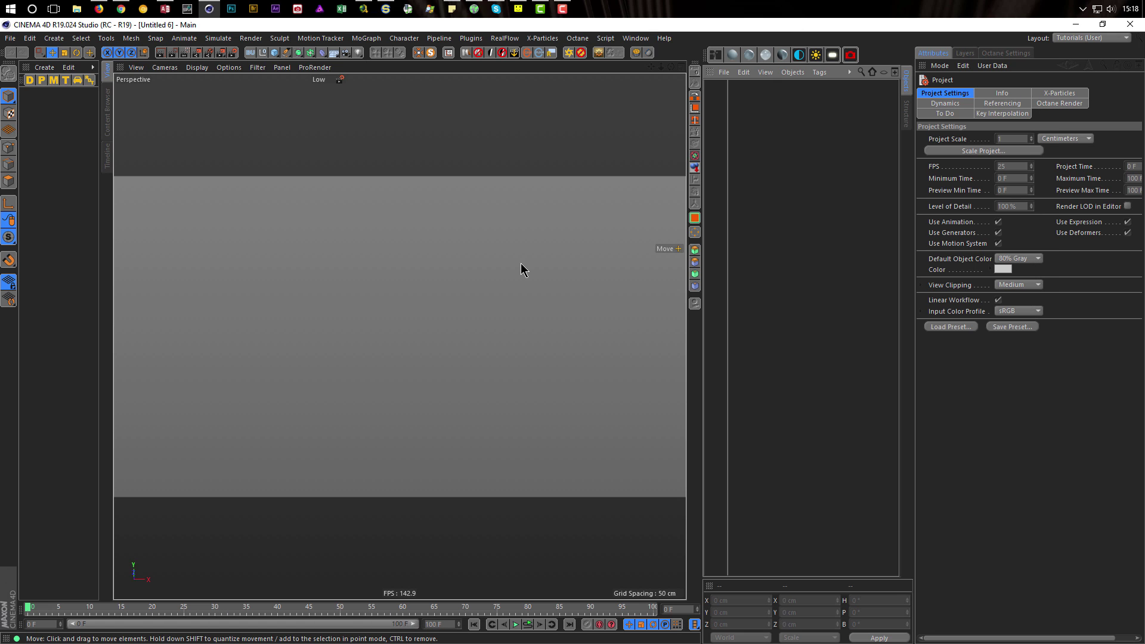
click(274, 54)
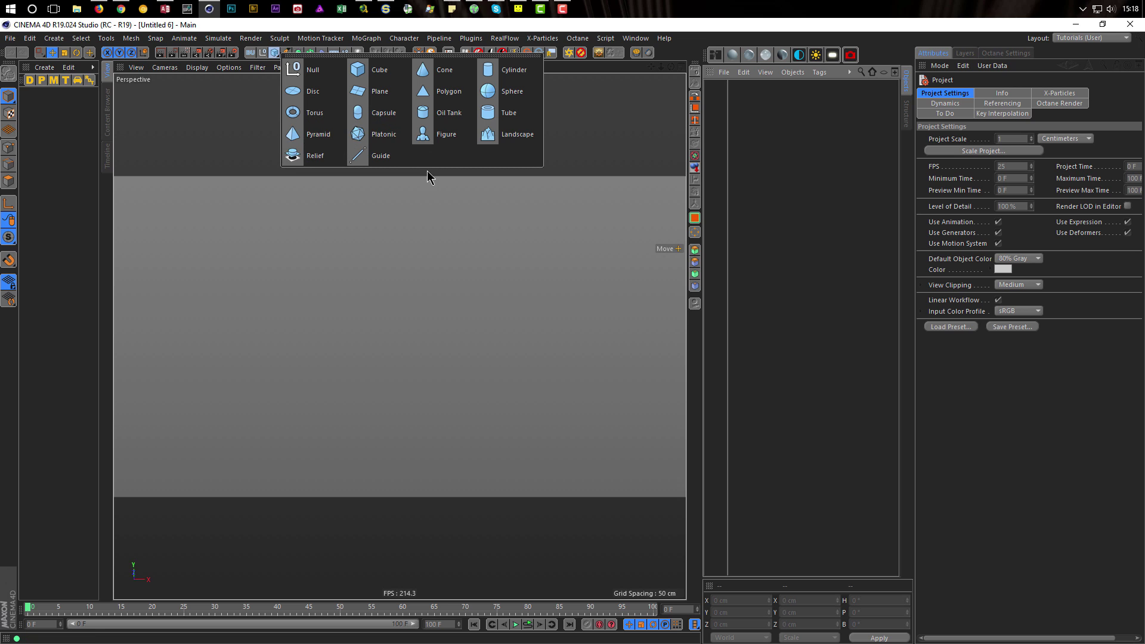
click(504, 91)
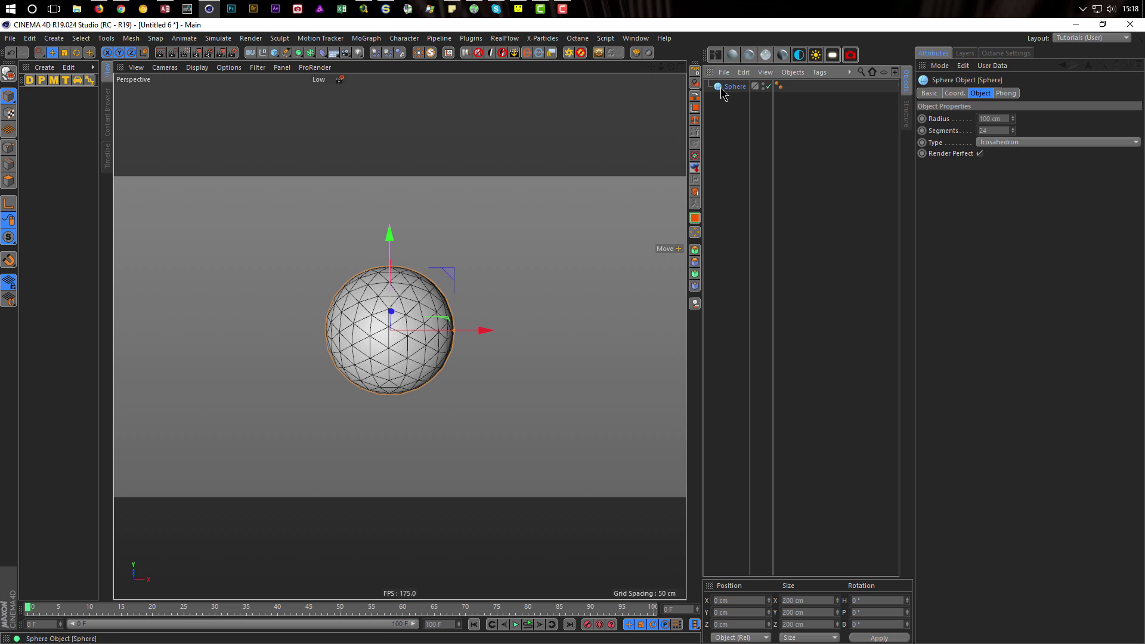
click(322, 54)
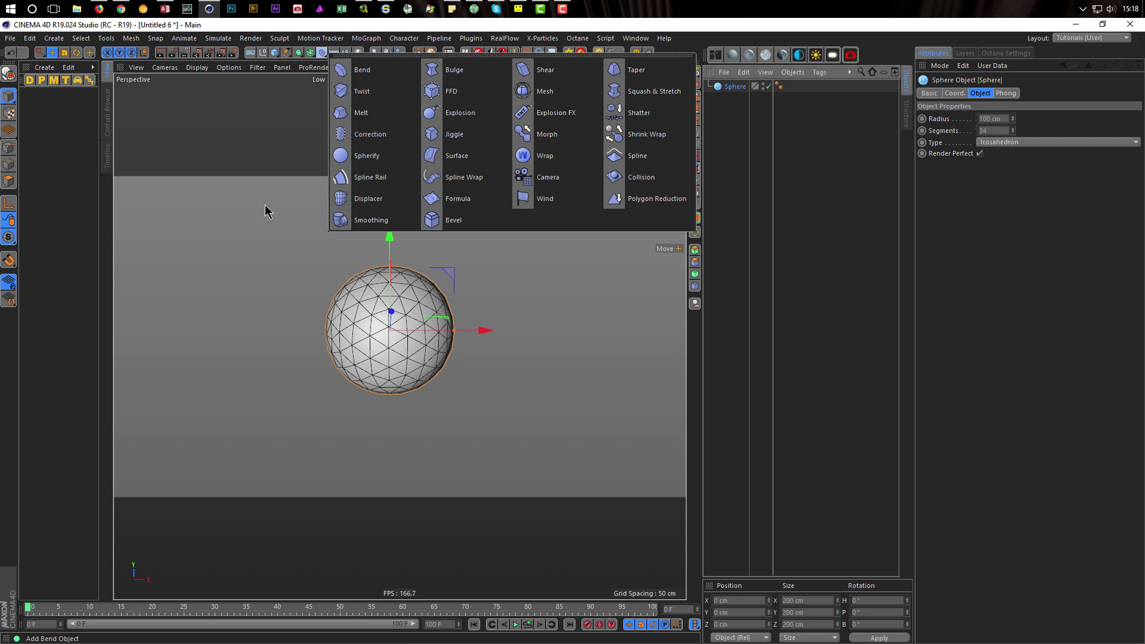
shift+click(374, 201)
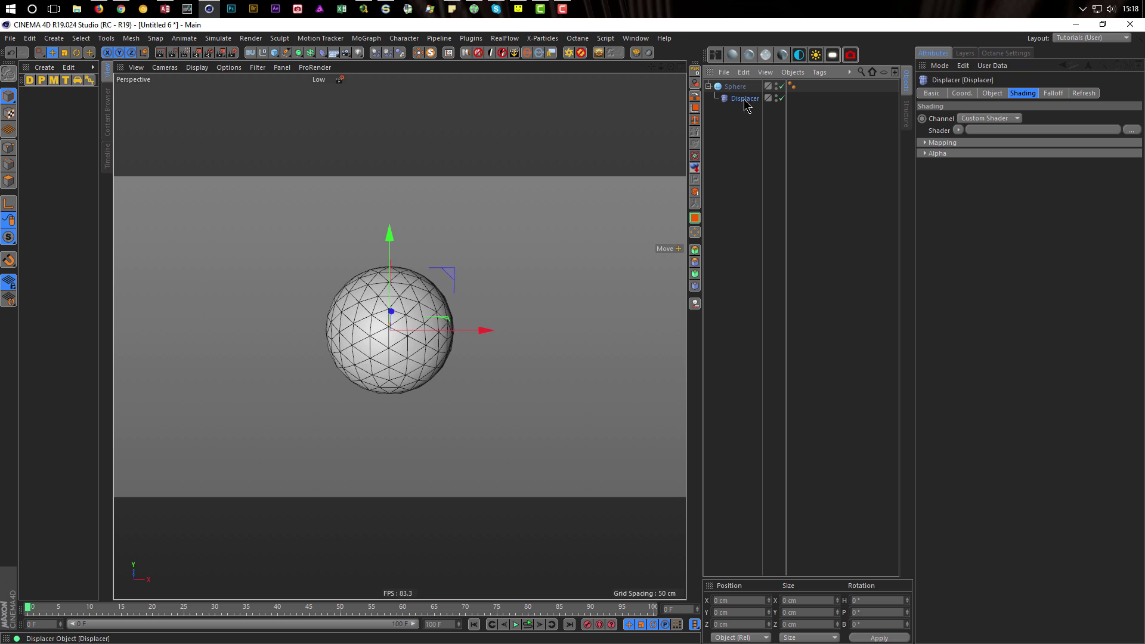
Set the Displacer's shader to Noise and keep its Height at 10 cm
click(959, 130)
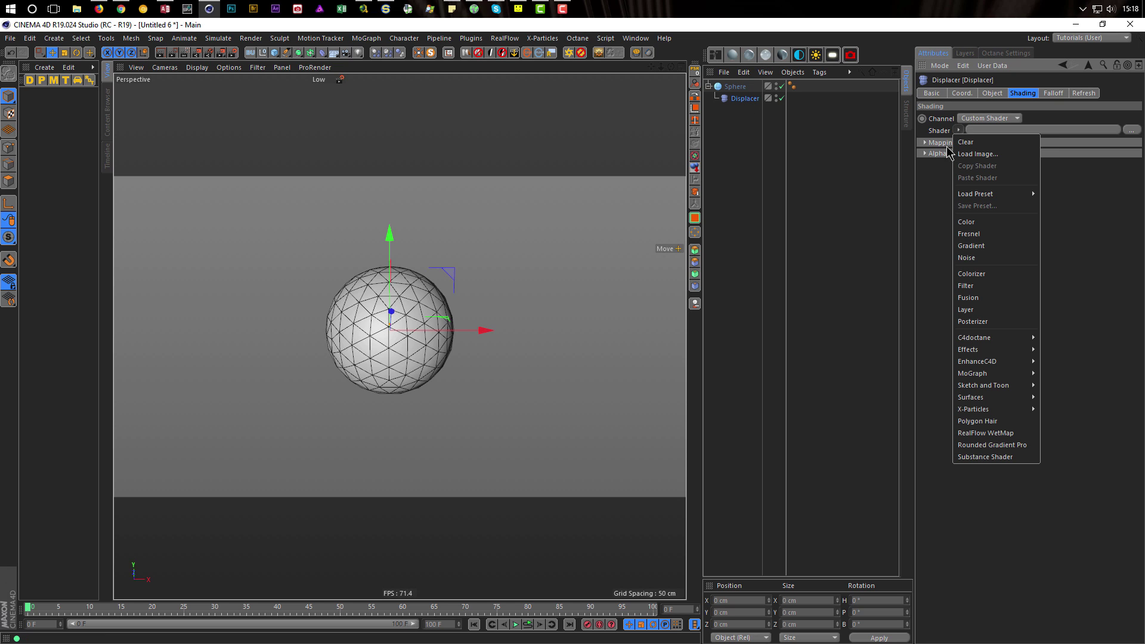
click(967, 258)
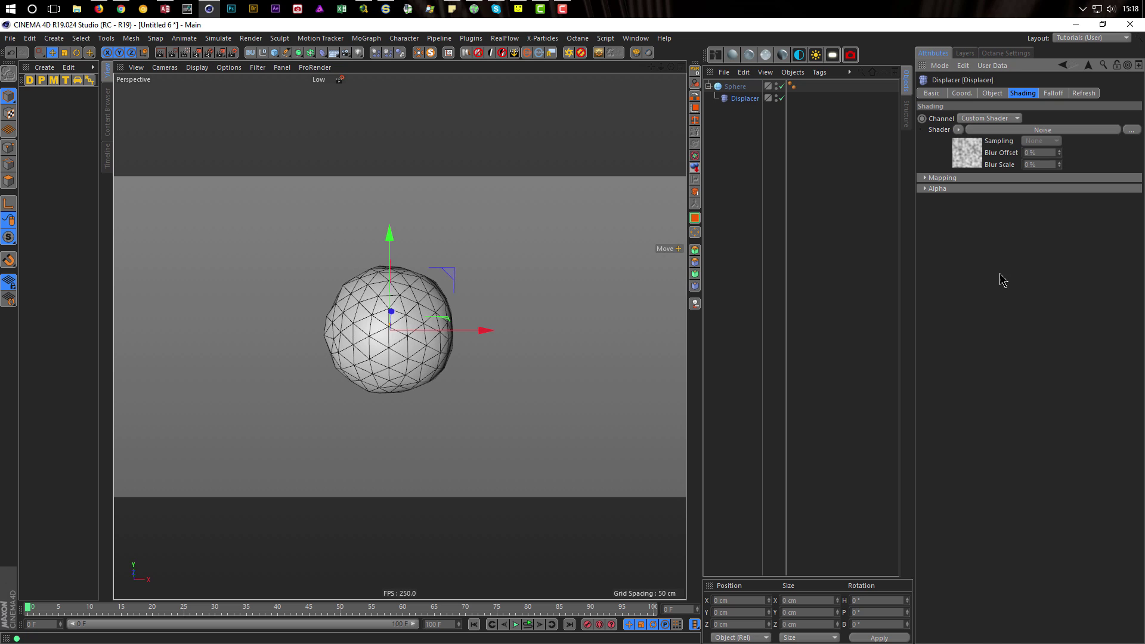
click(991, 94)
mouse_move(995, 146)
mouse_down()
mouse_move(995, 123)
mouse_move(994, 145)
mouse_up()
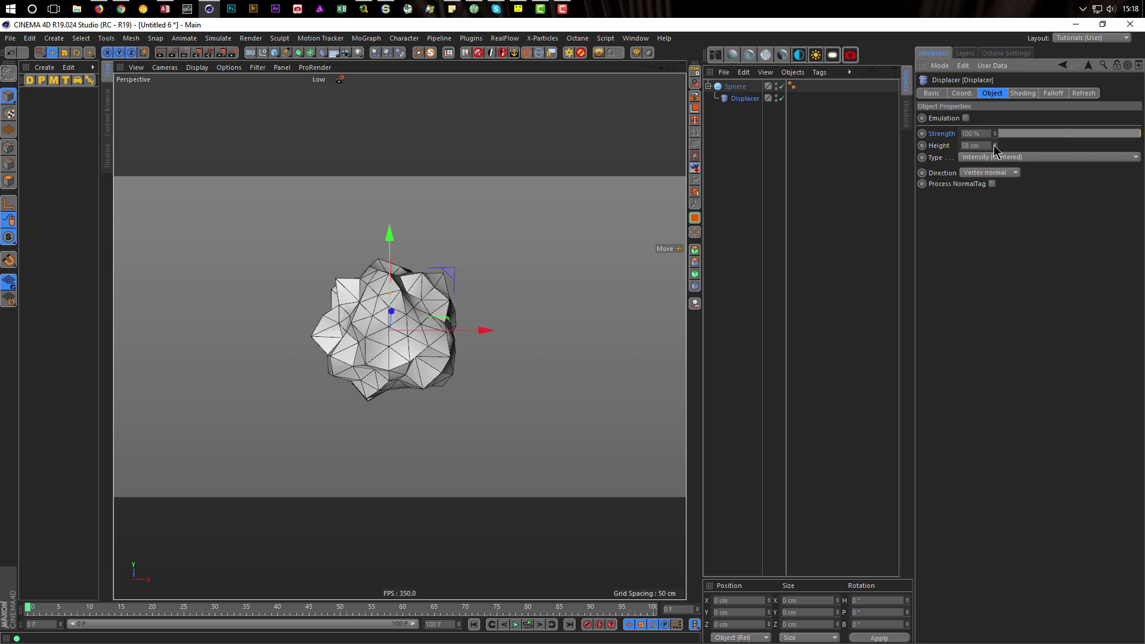
key(ctrl+z)
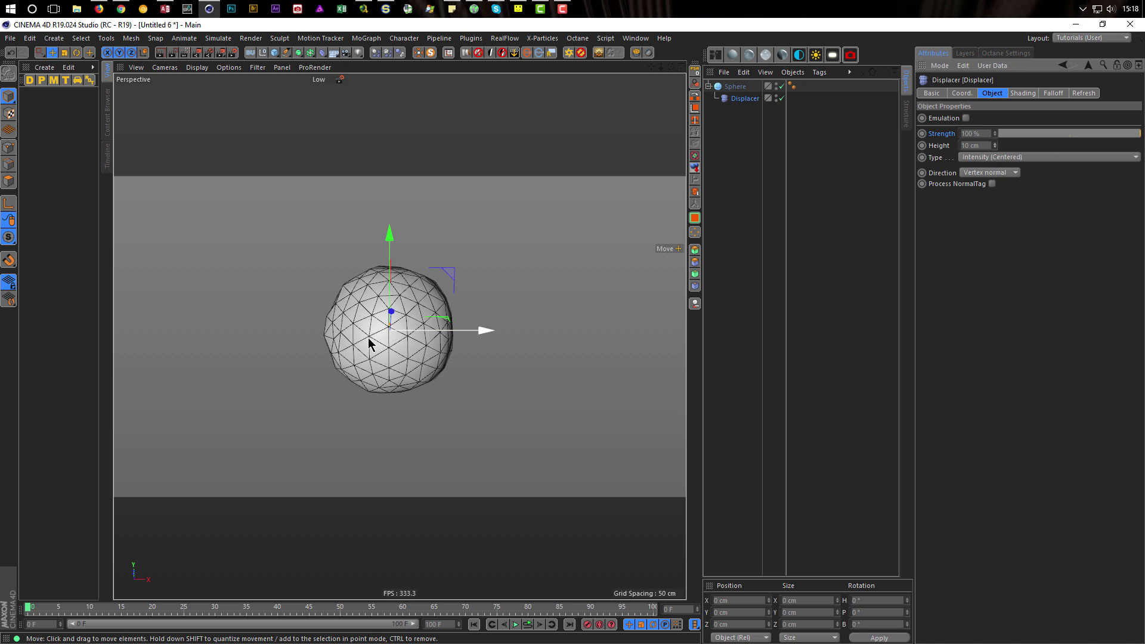
scroll(397, 327, up, 2)
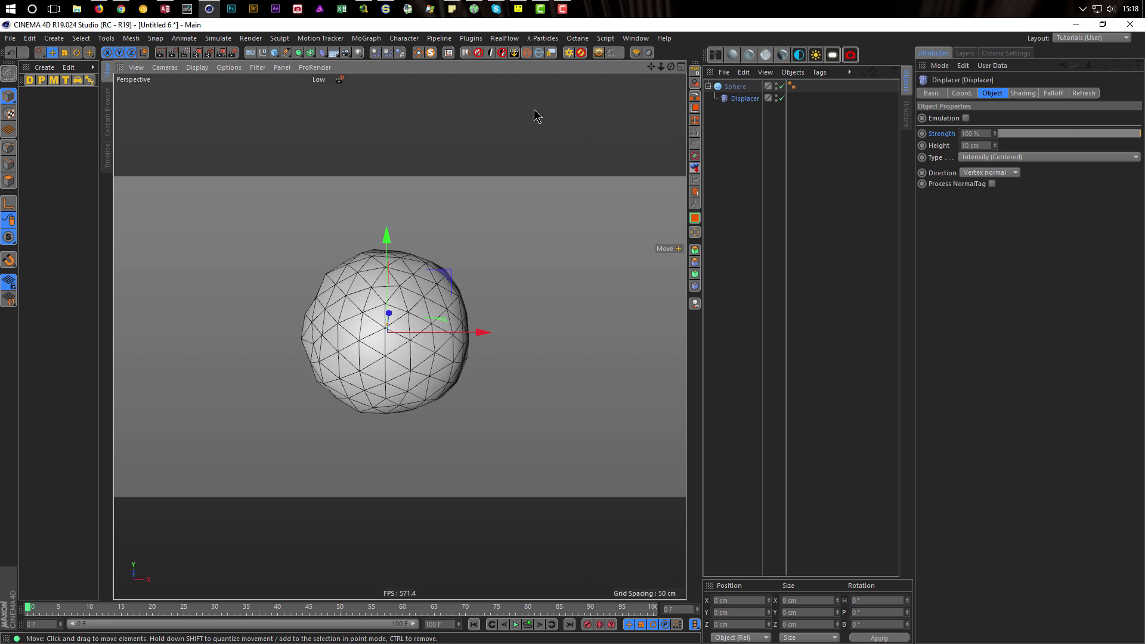
Add a Sound effector and widen its probe to about 29.6–7529.6 Hz, loudness 0–63%
click(366, 37)
mouse_move(420, 56)
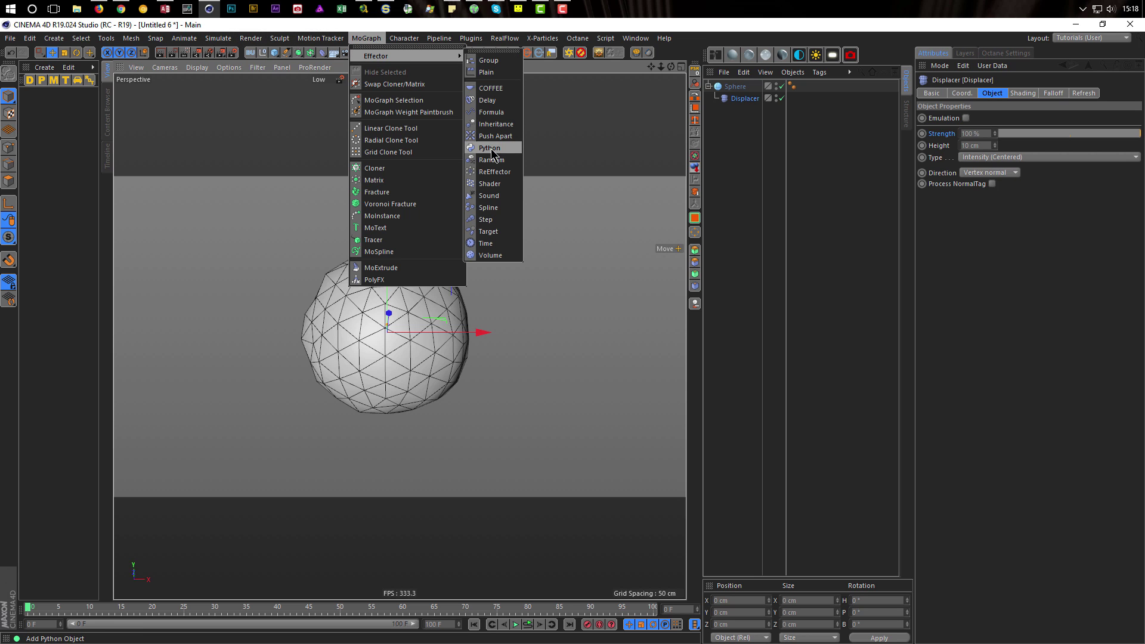
click(489, 197)
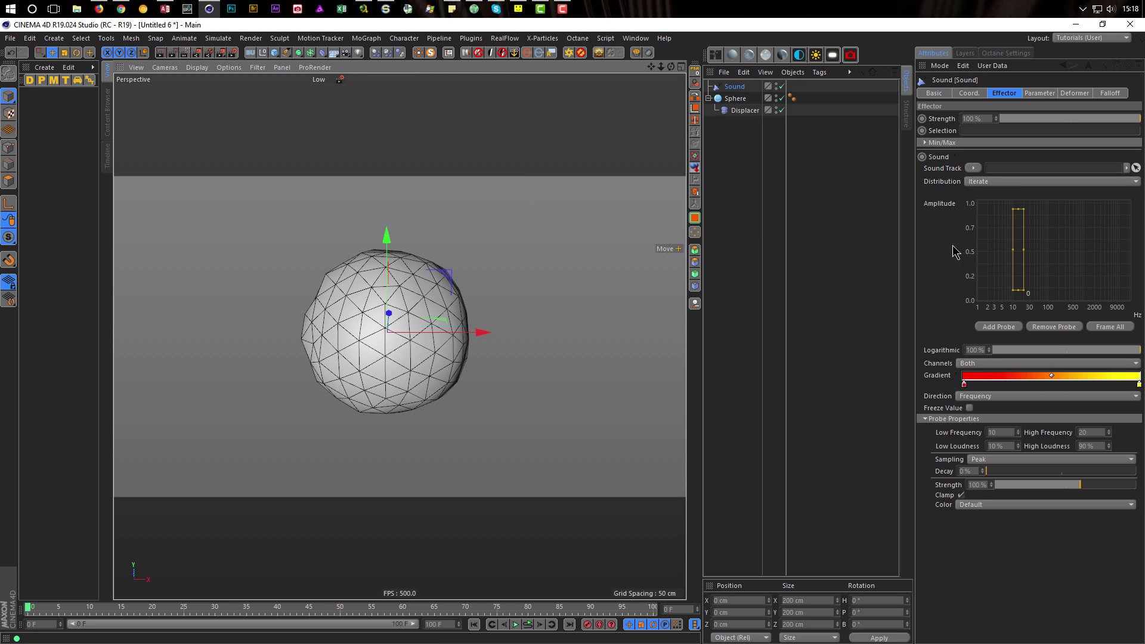
drag(1024, 256, 1106, 256)
mouse_move(1055, 209)
mouse_down()
mouse_move(1065, 229)
mouse_move(1055, 225)
mouse_up()
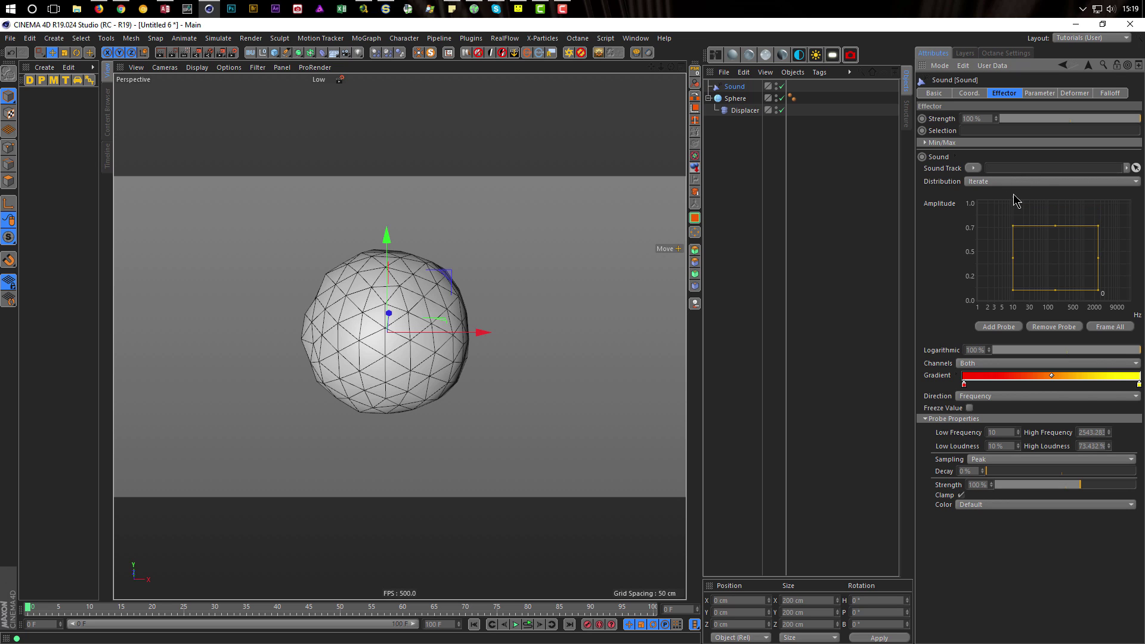
drag(1038, 266, 1051, 283)
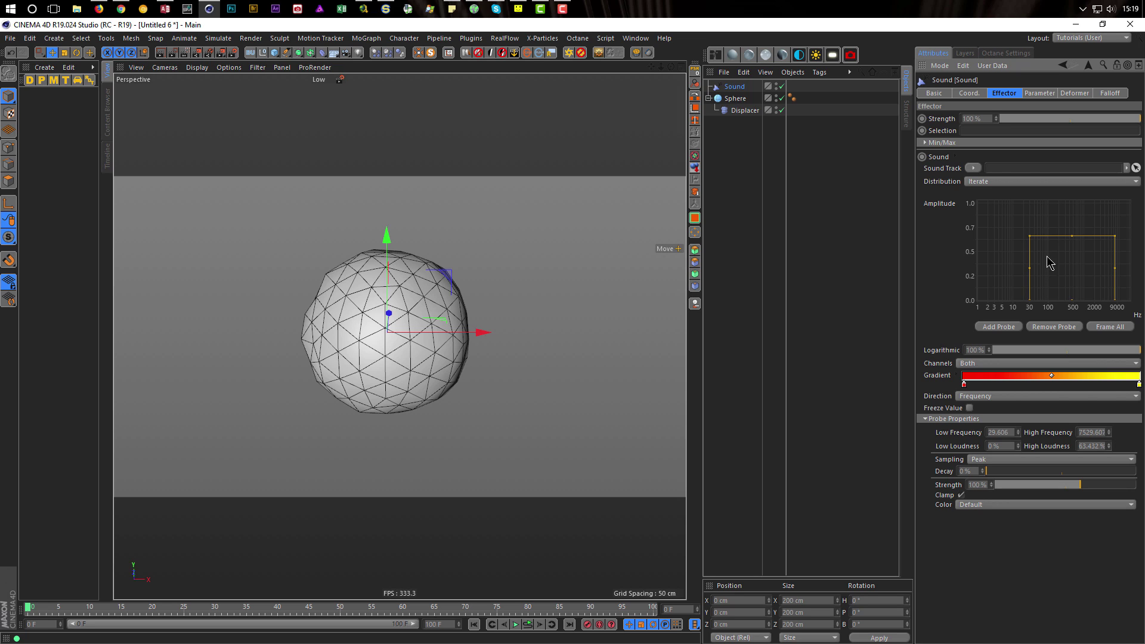
Load My_loop_01.wav into the Sound effector and set the probe to roughly 145–14553 Hz
click(973, 168)
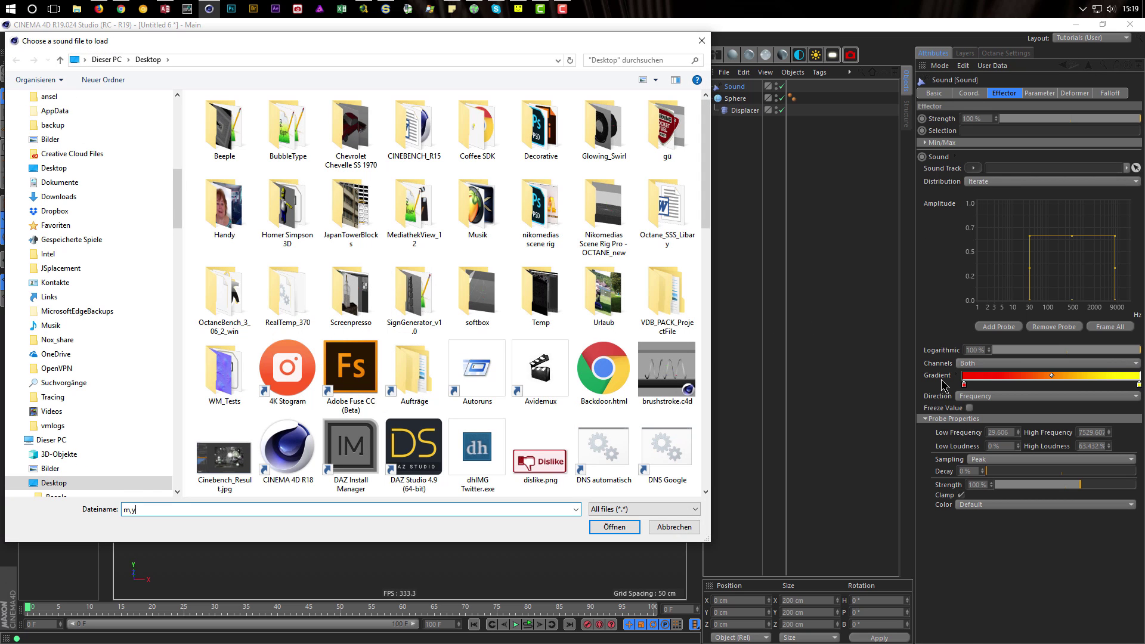
text(my)
key(Down)
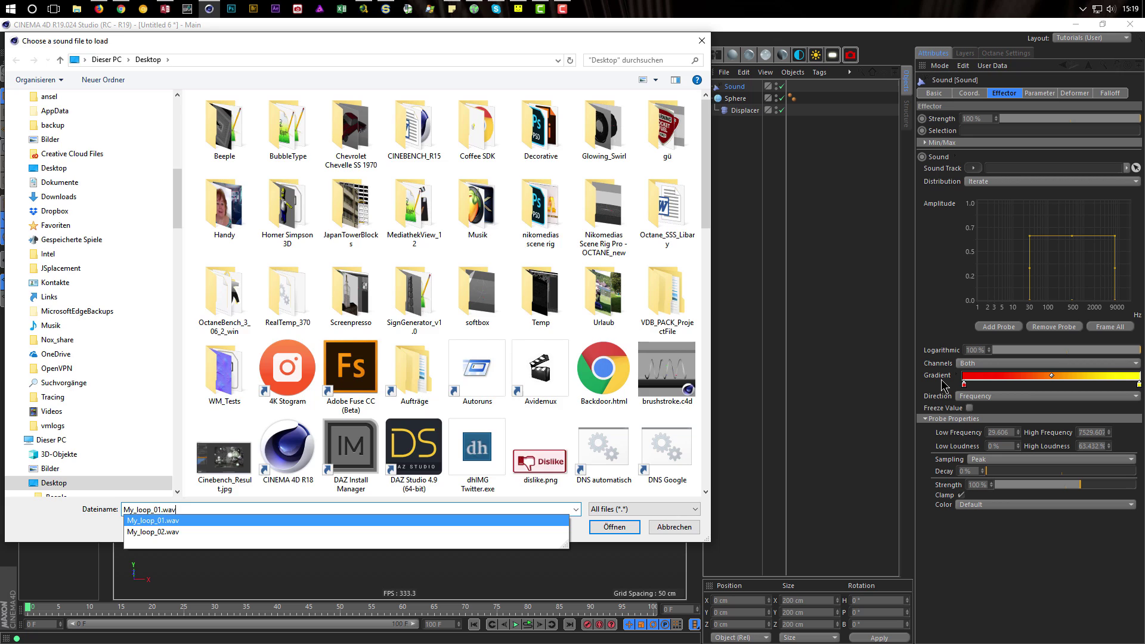
key(Return)
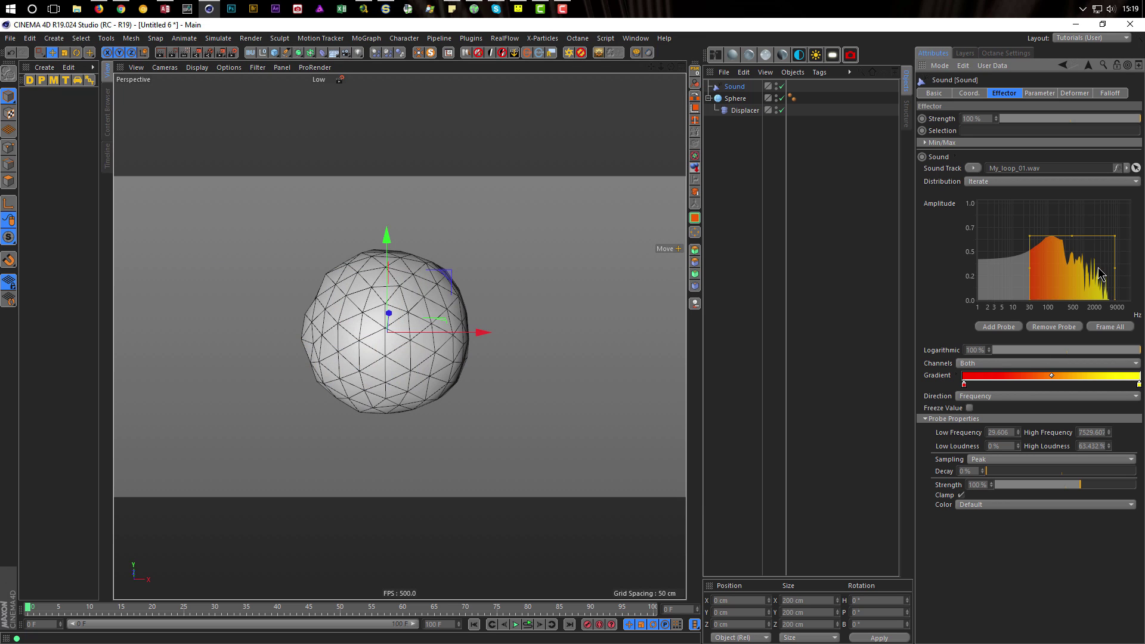
drag(1115, 273, 1131, 277)
drag(1034, 274, 1055, 278)
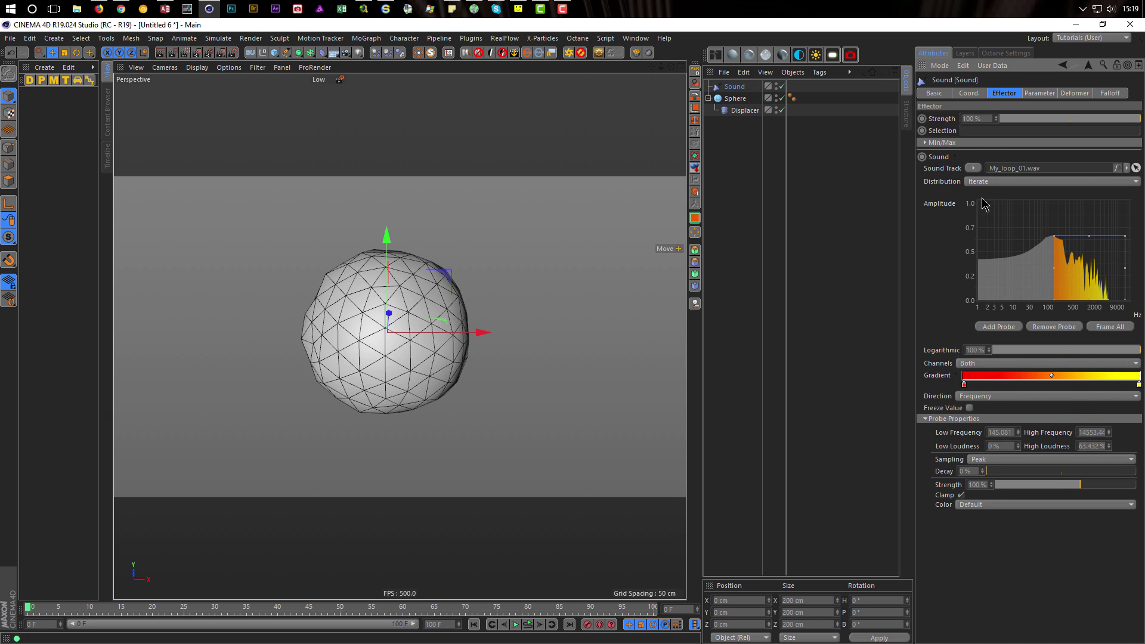
Play the audio, set scene and preview range to 300 frames, and rewind to frame 0
click(515, 625)
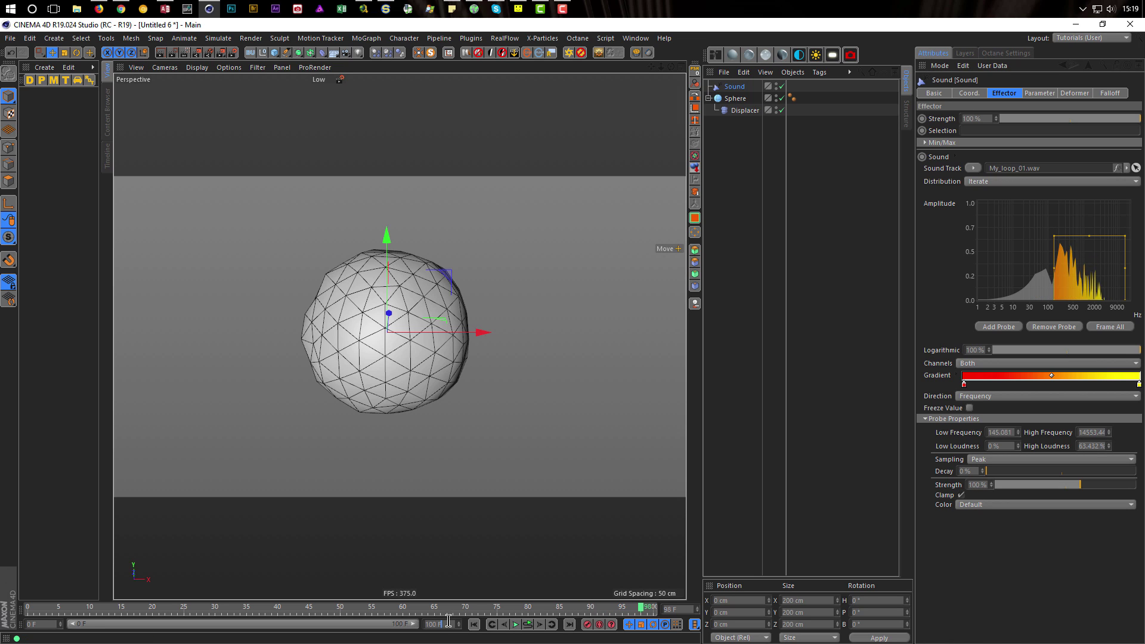
key(Return)
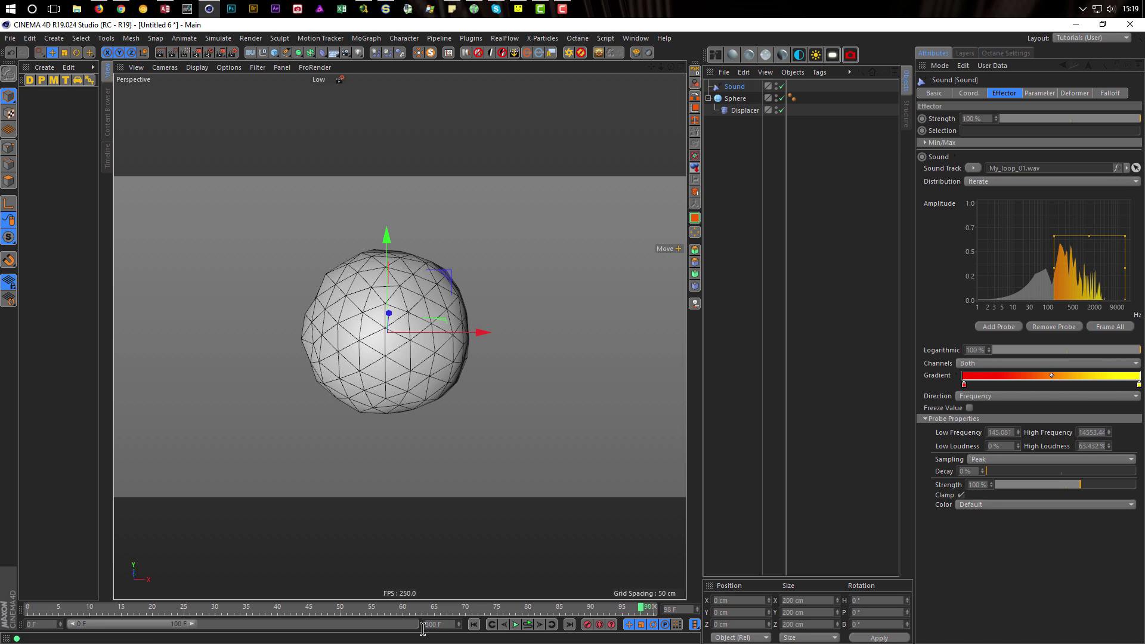
drag(191, 624, 413, 625)
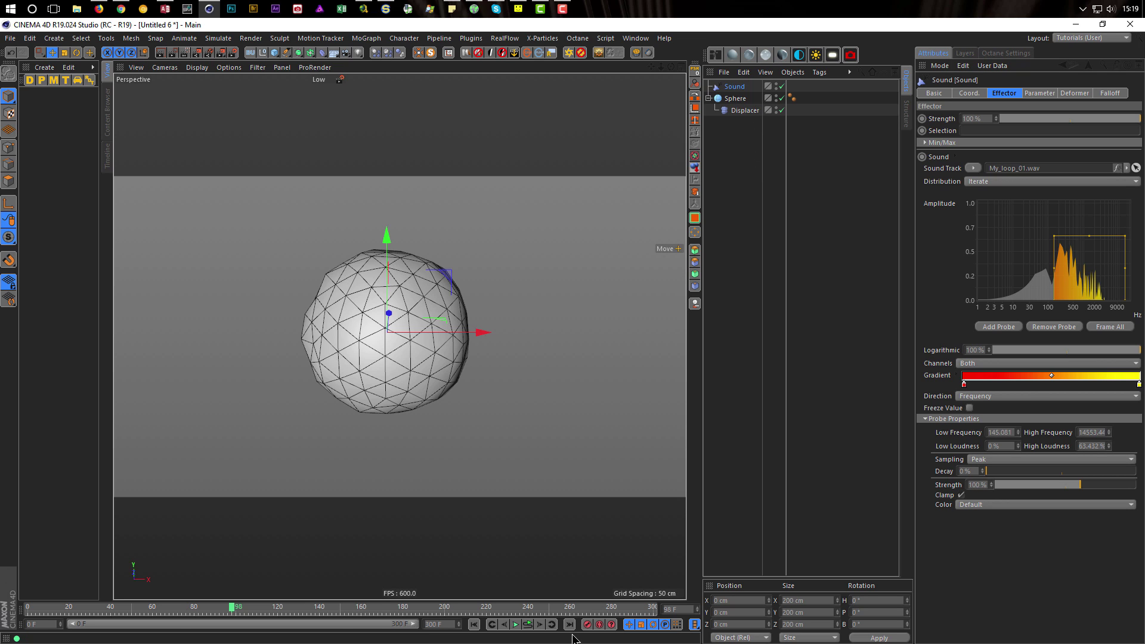
click(474, 624)
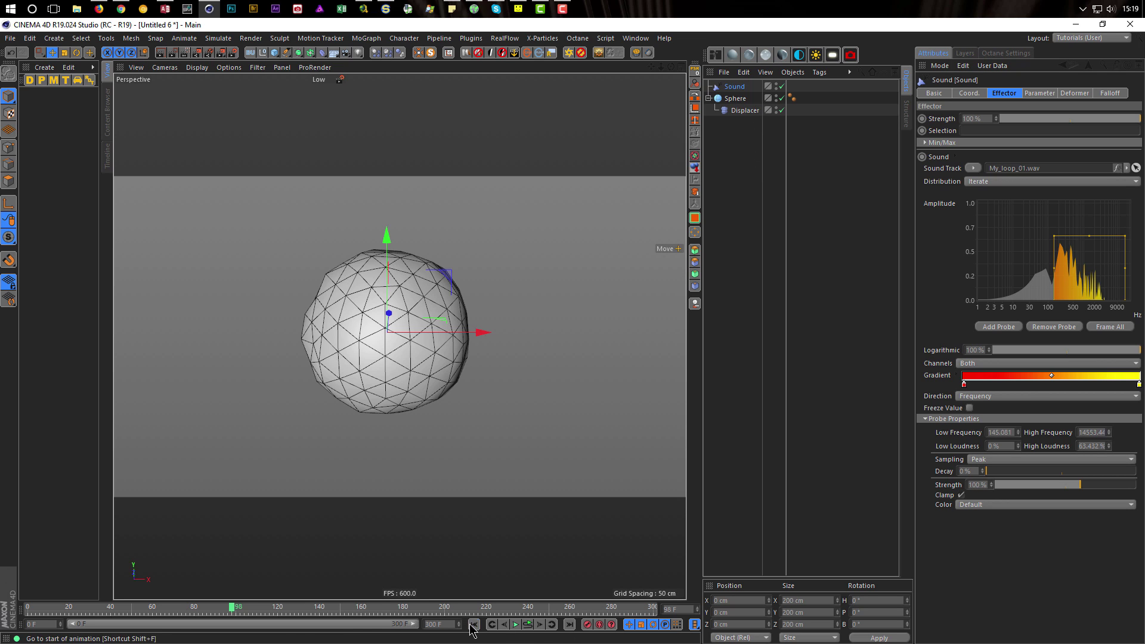
Add an XPresso tag to the Sphere and position the XPresso Editor beside the sphere
right_click(739, 103)
mouse_move(769, 109)
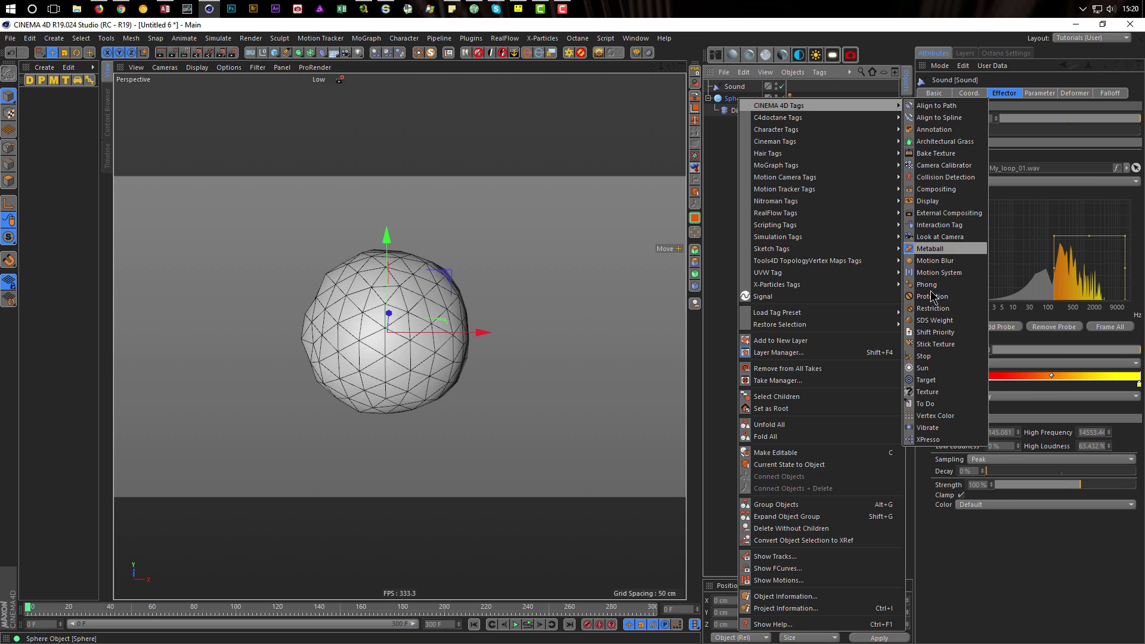
click(917, 442)
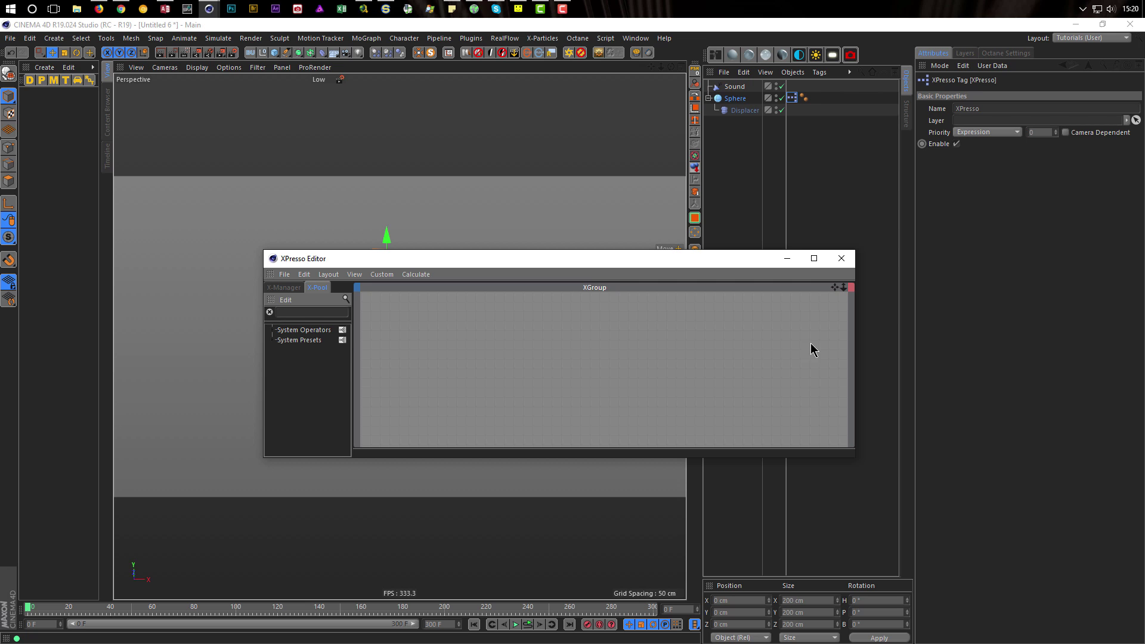
drag(542, 256, 465, 194)
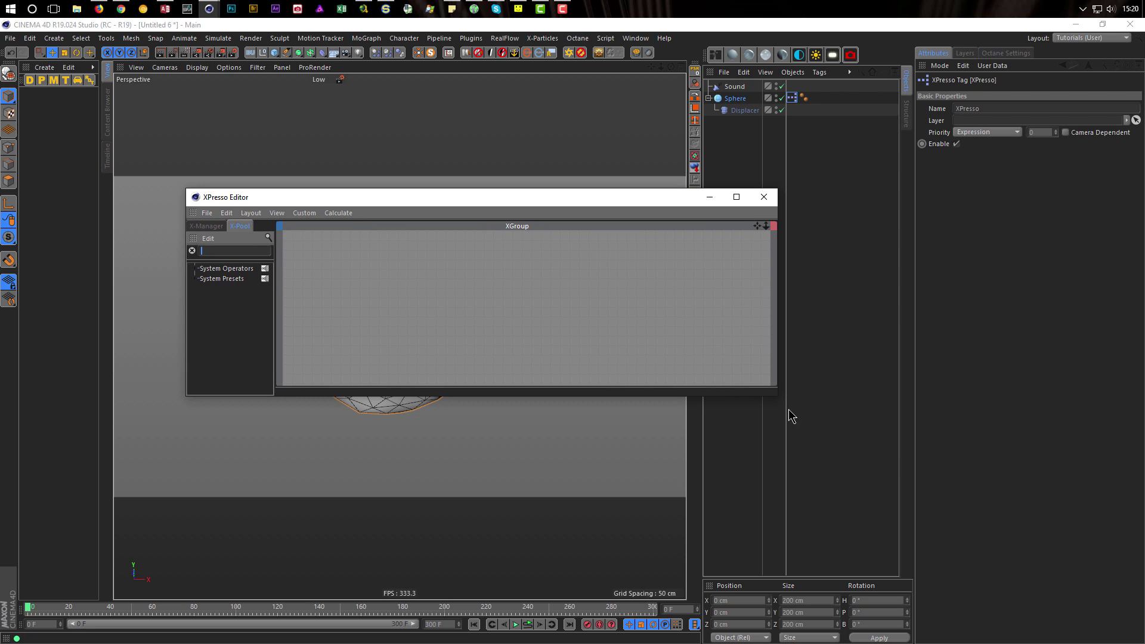
drag(642, 206, 841, 295)
Add a Displacer node to the graph with its Strength parameter exposed as an input
click(739, 115)
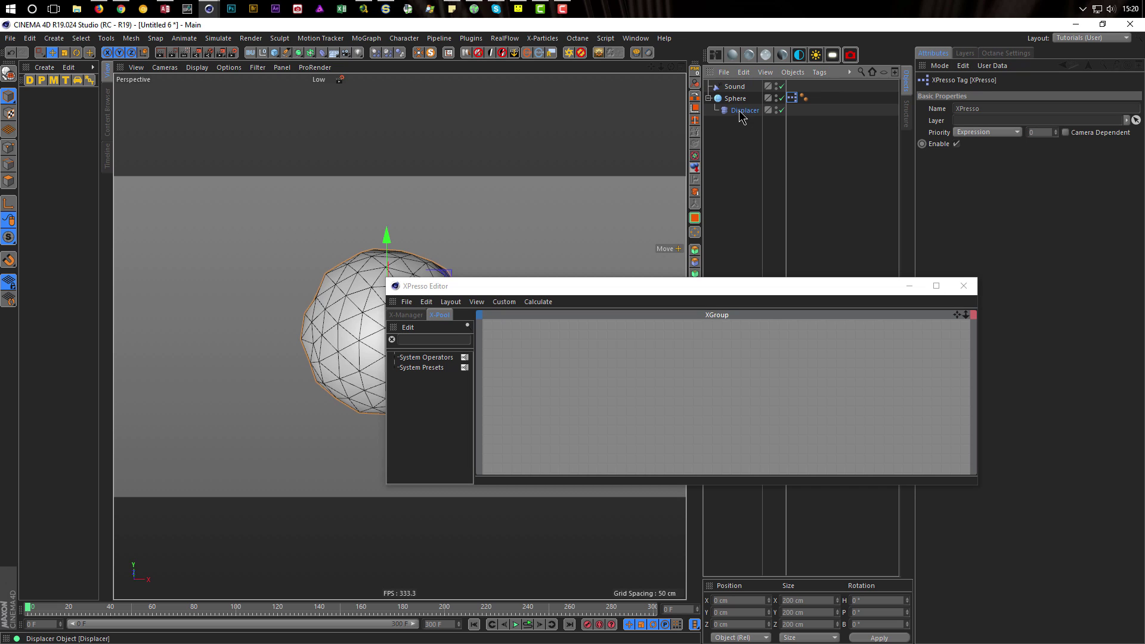
drag(779, 398, 788, 367)
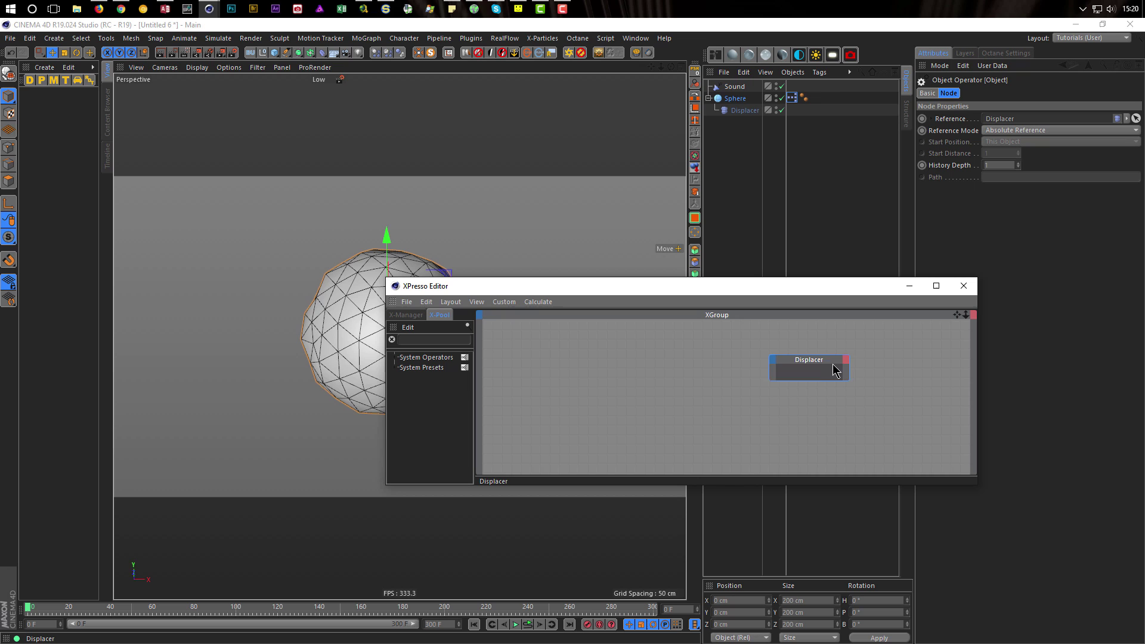
drag(834, 370, 850, 374)
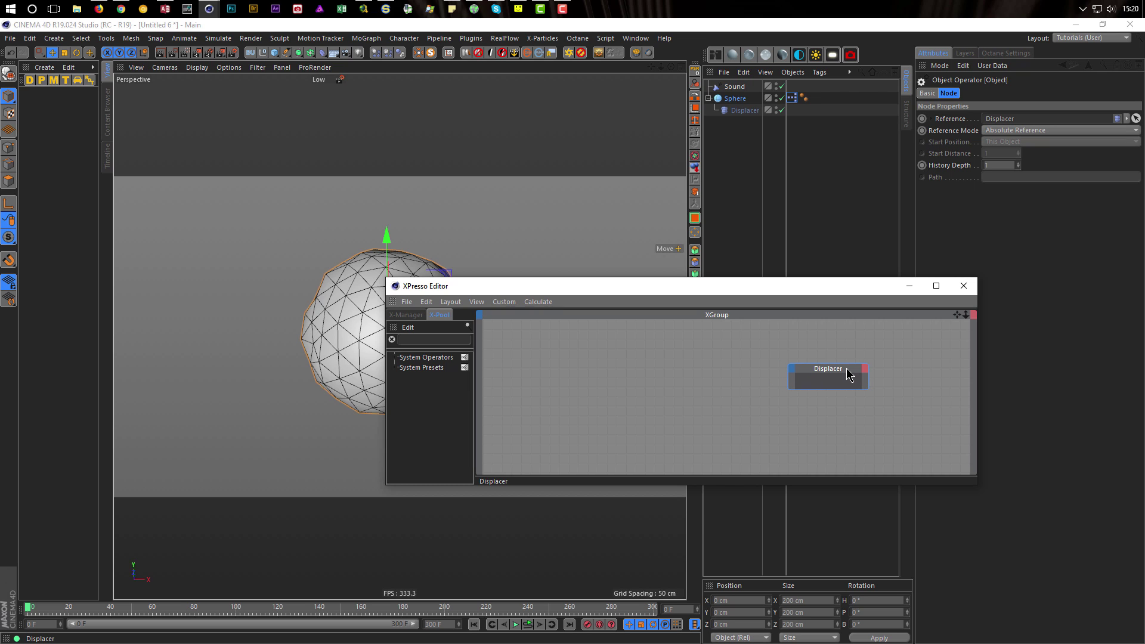
click(745, 111)
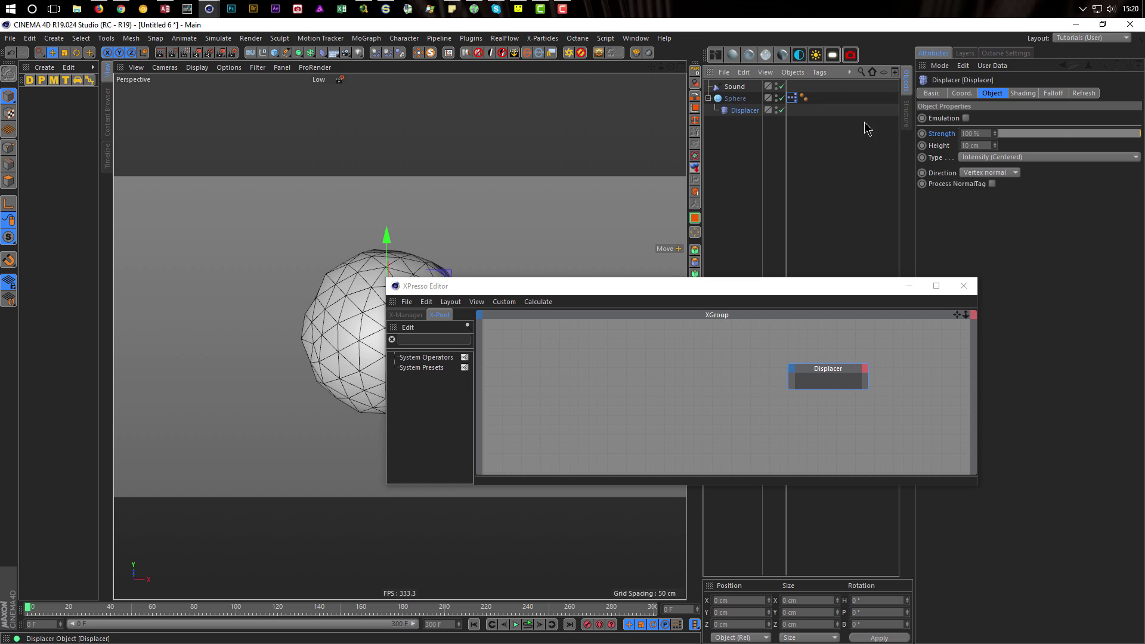
click(942, 135)
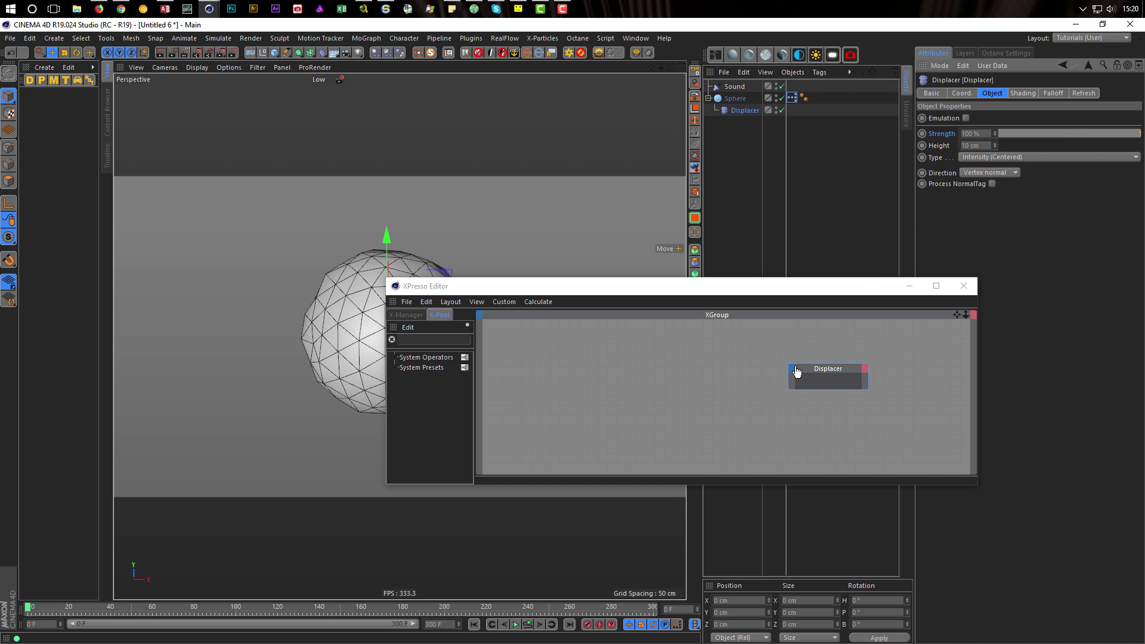
drag(790, 372, 791, 374)
Add the Sound object as a graph node with an Object output port
drag(735, 87, 530, 380)
click(527, 376)
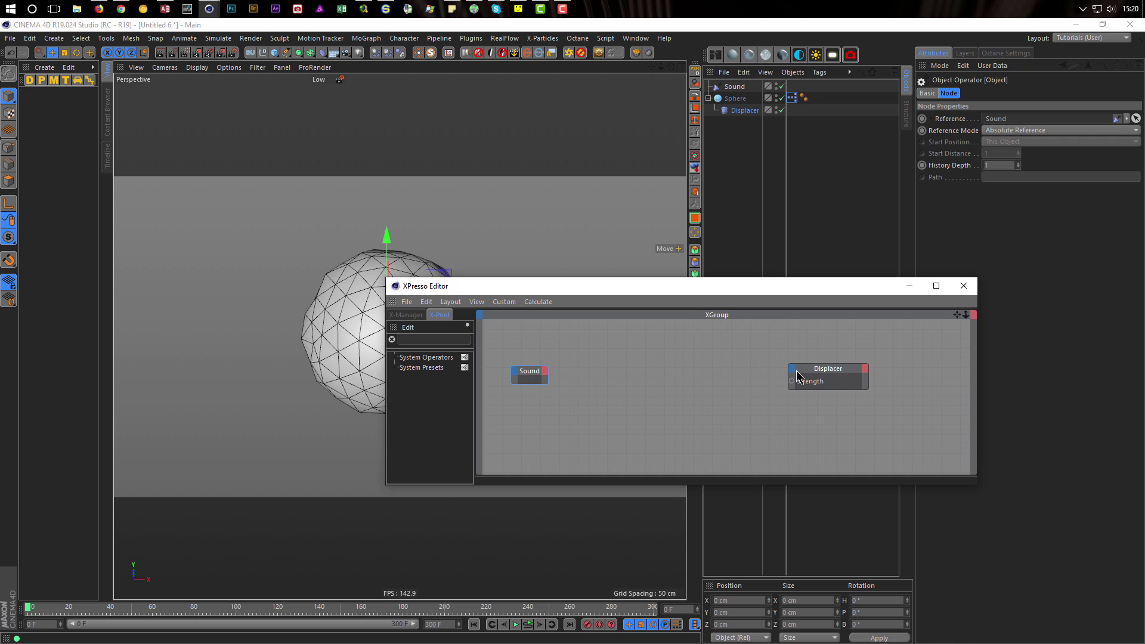
click(545, 370)
click(576, 465)
drag(548, 372, 559, 372)
Add a MoGraph Sample node fed by Sound's Object output, with a Strength output port
right_click(603, 403)
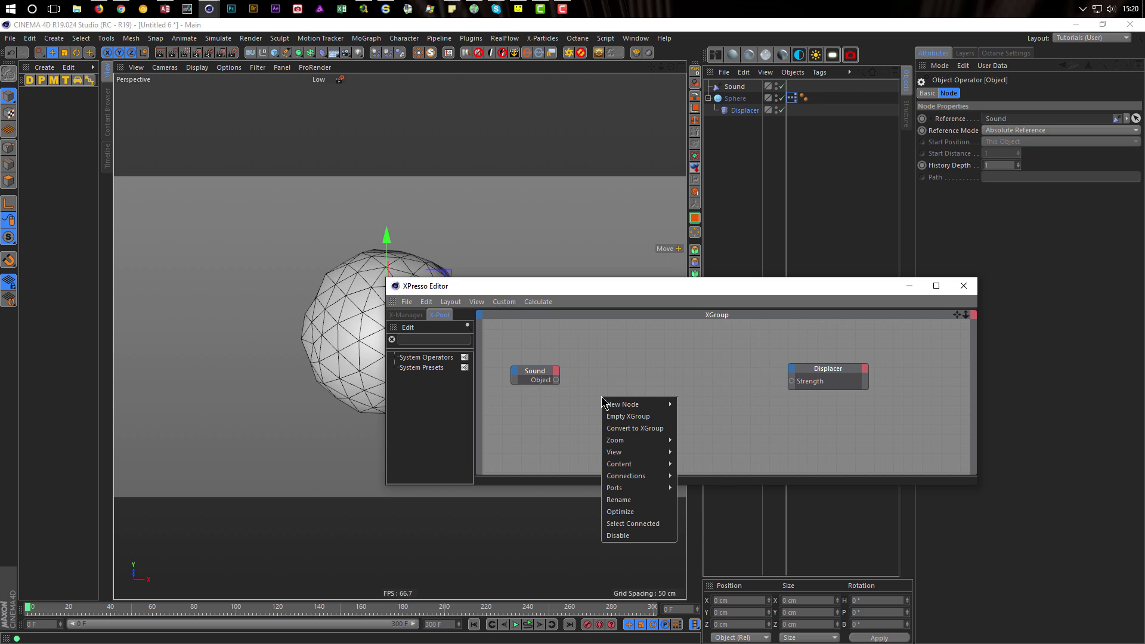
mouse_move(623, 406)
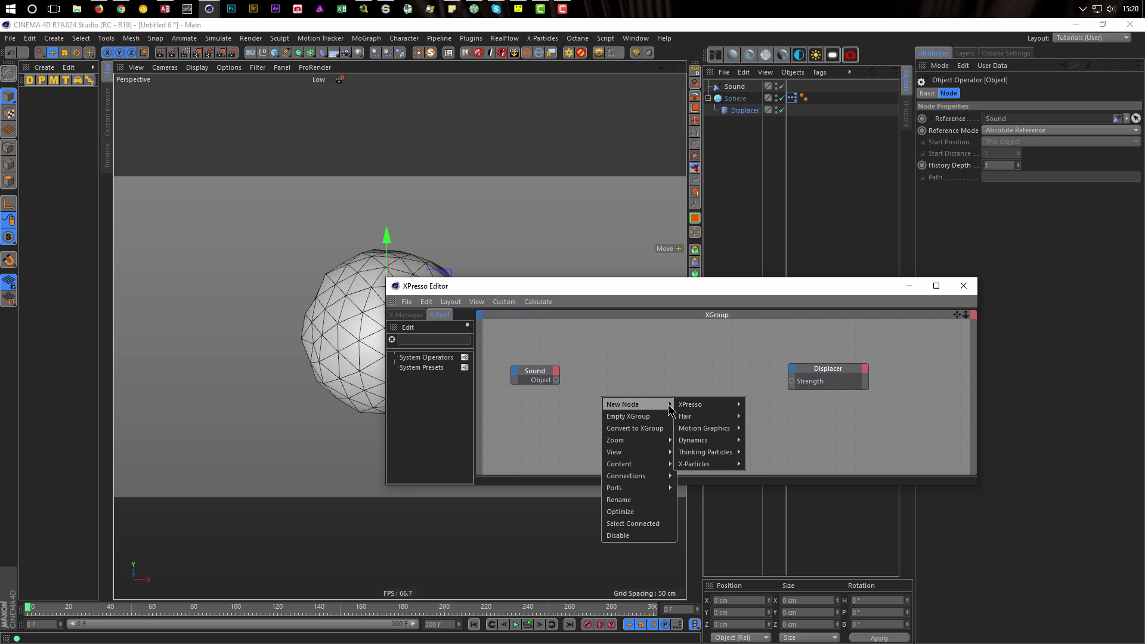
mouse_move(704, 433)
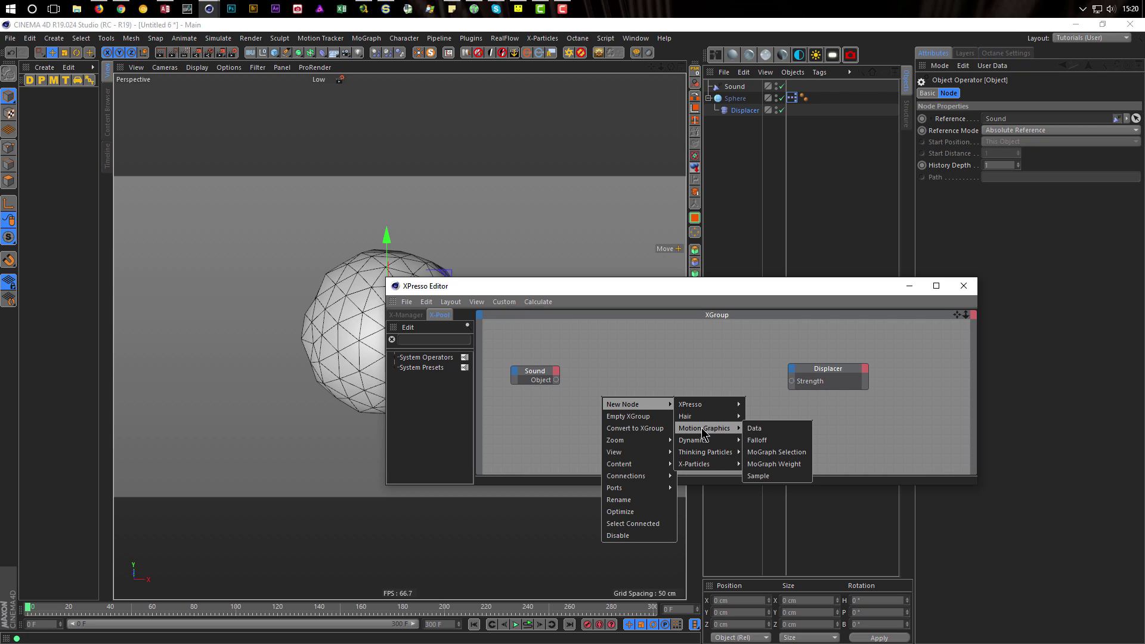
click(760, 476)
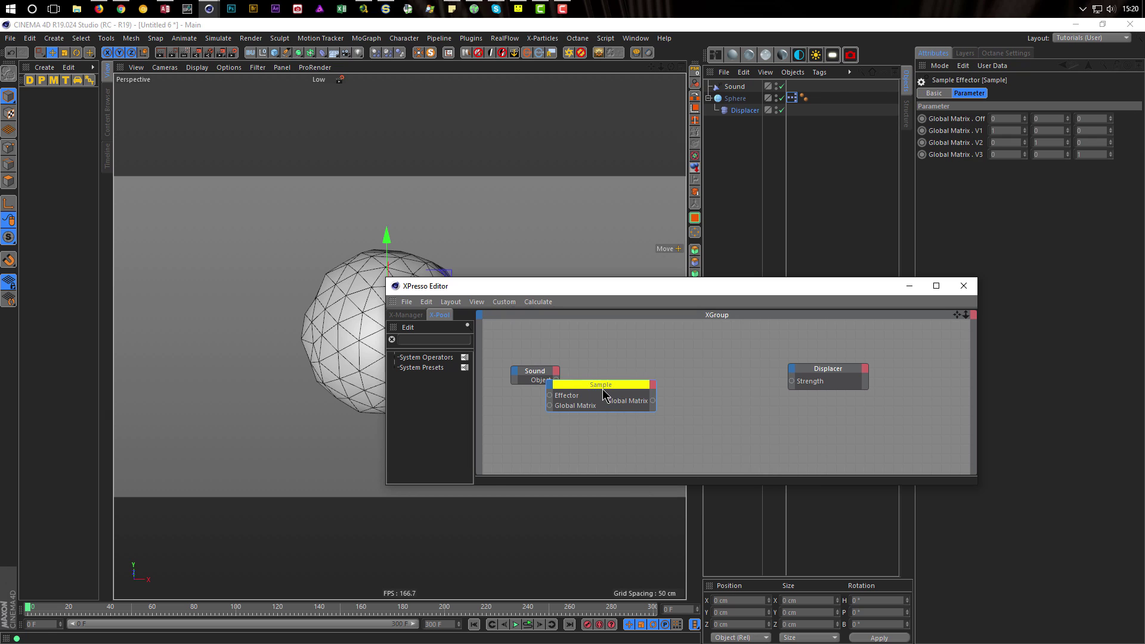
drag(602, 389, 635, 375)
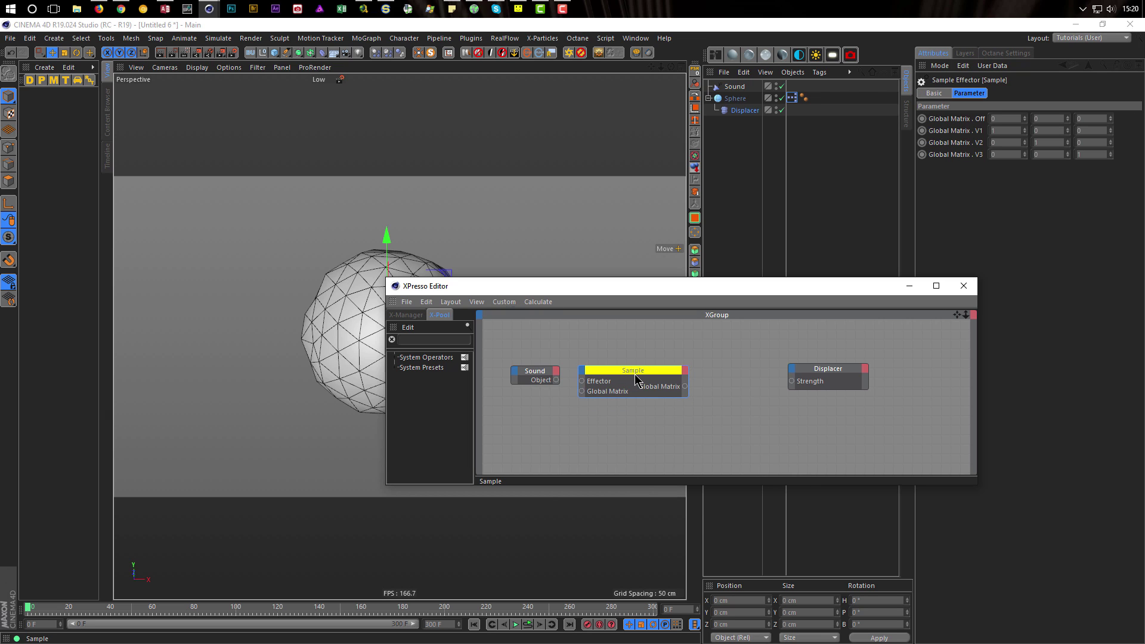
drag(556, 380, 582, 388)
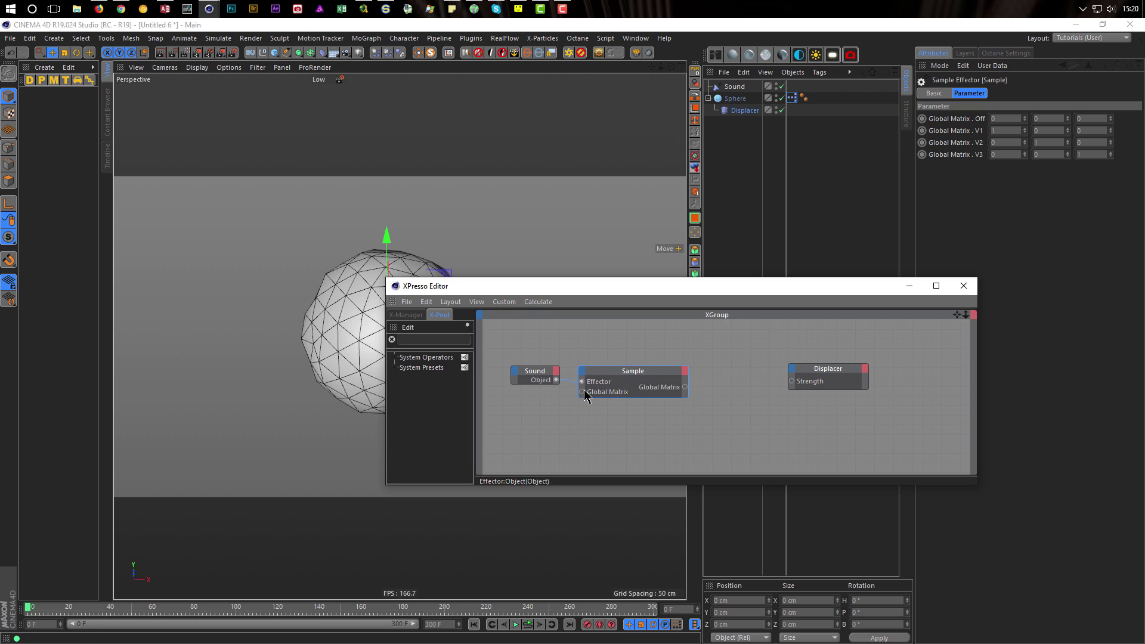
click(685, 372)
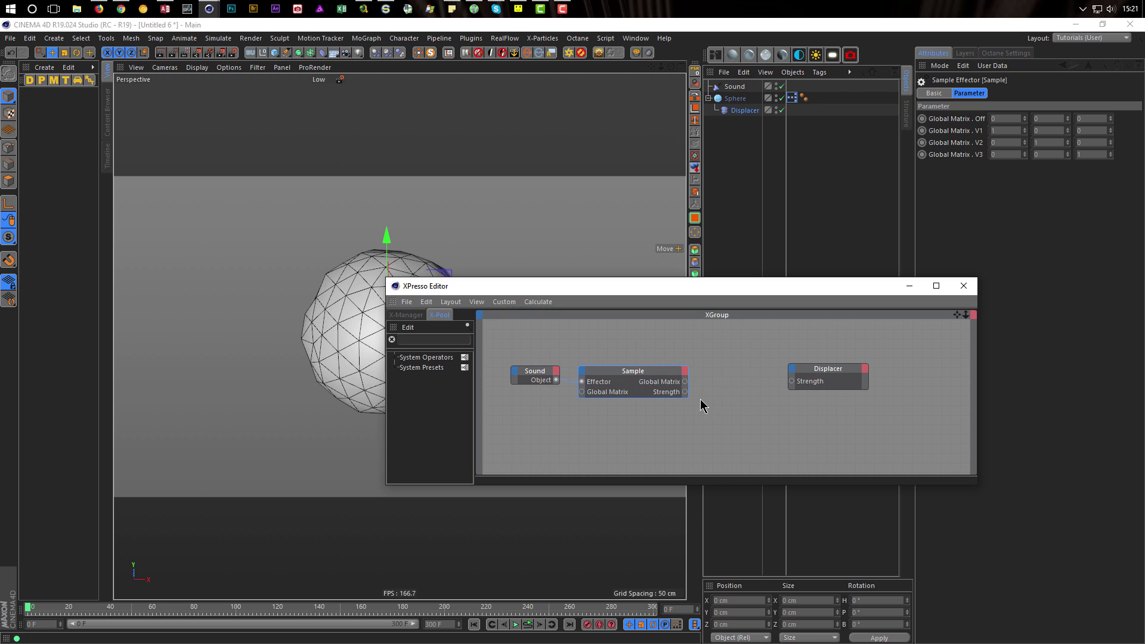
click(702, 403)
drag(821, 377, 829, 381)
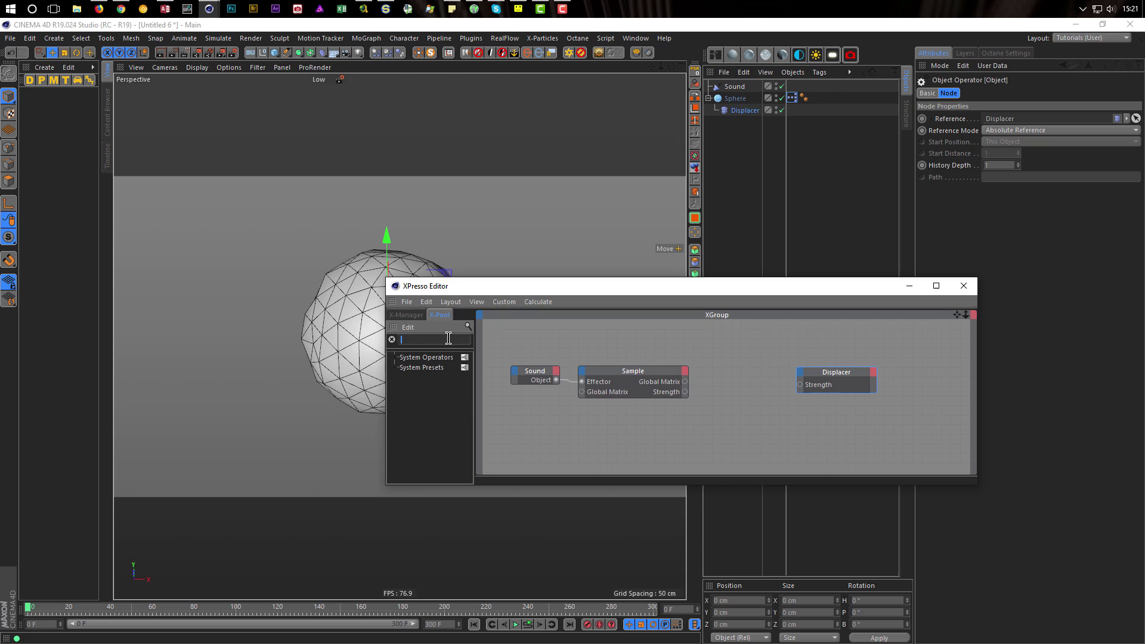
Insert a Range Mapper with Output Upper 5, wiring its Output into Displacer Strength
text(range)
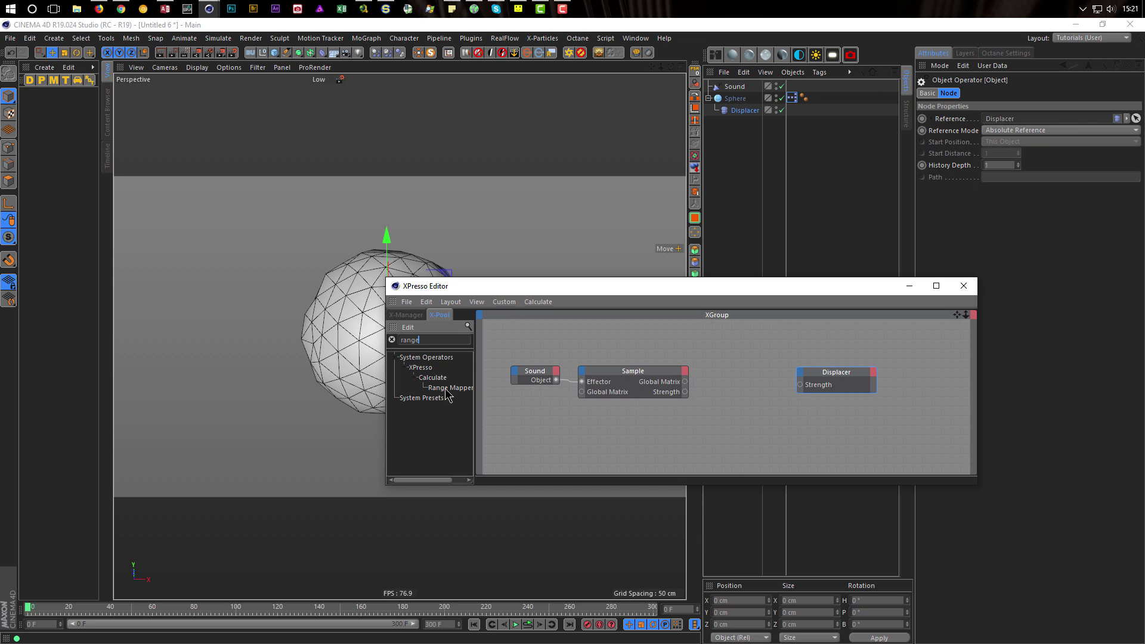
drag(445, 389, 712, 387)
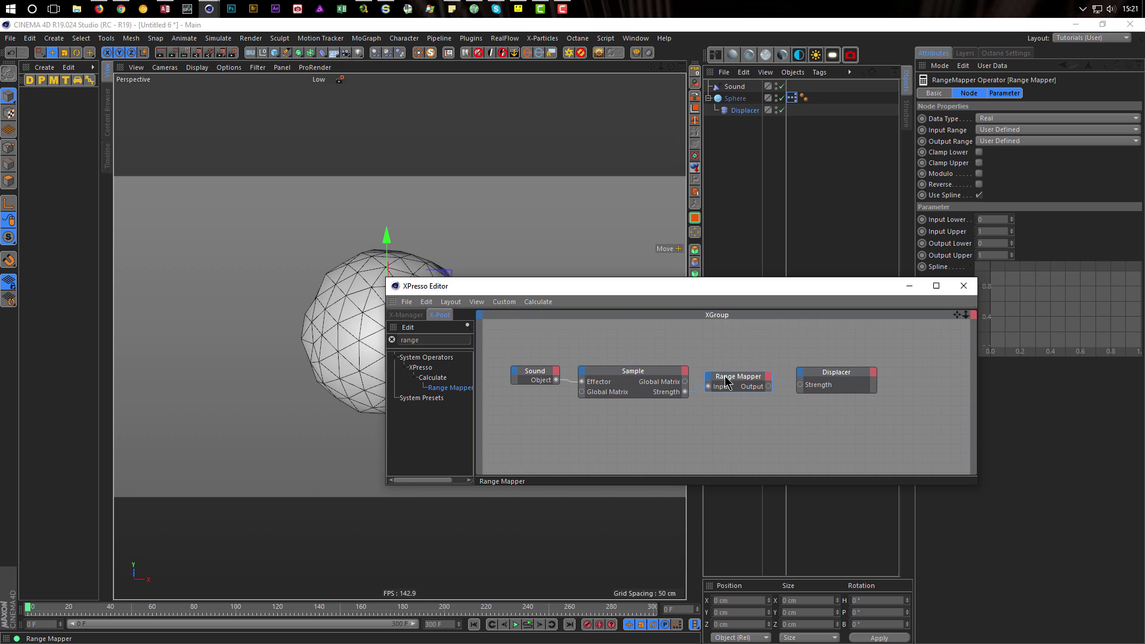
click(991, 255)
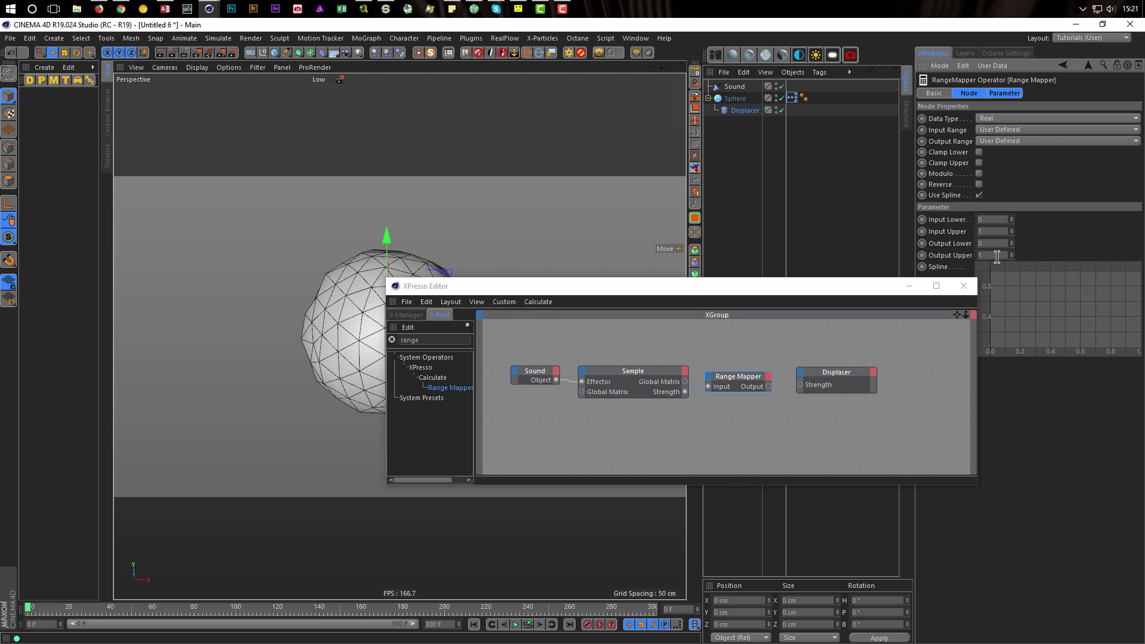
double_click(997, 256)
text(5)
drag(769, 387, 801, 387)
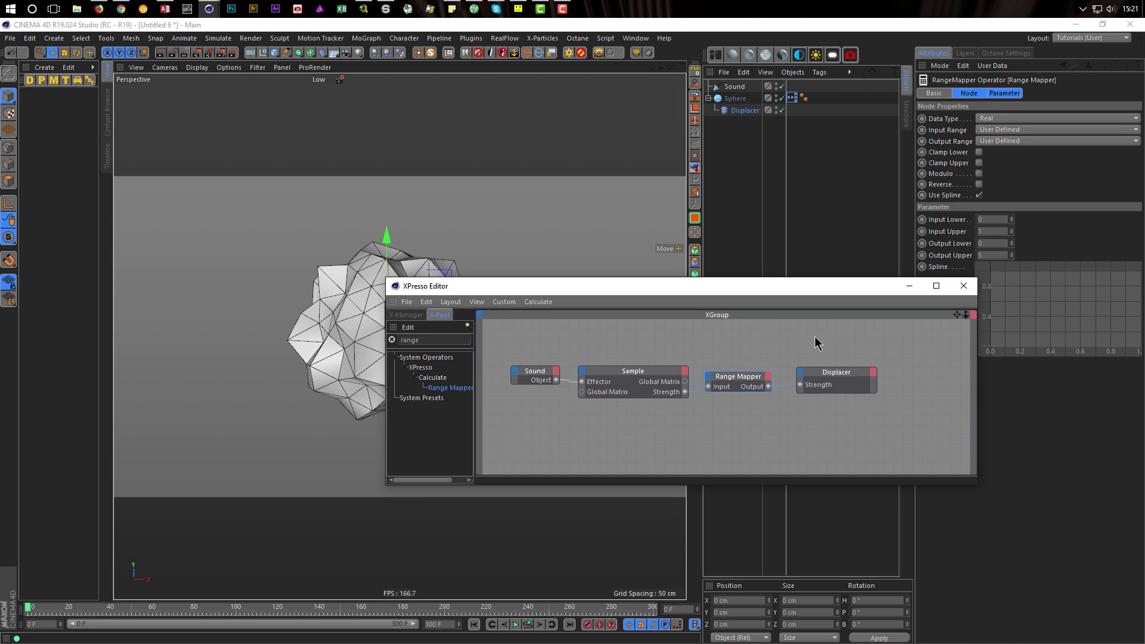
drag(807, 289, 924, 334)
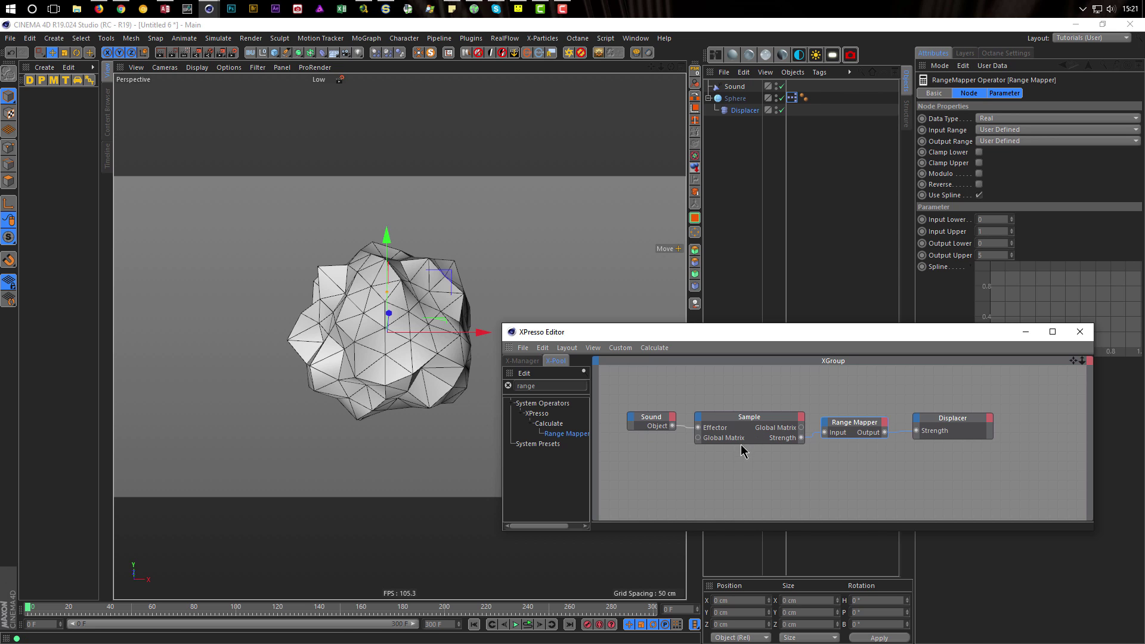
click(529, 626)
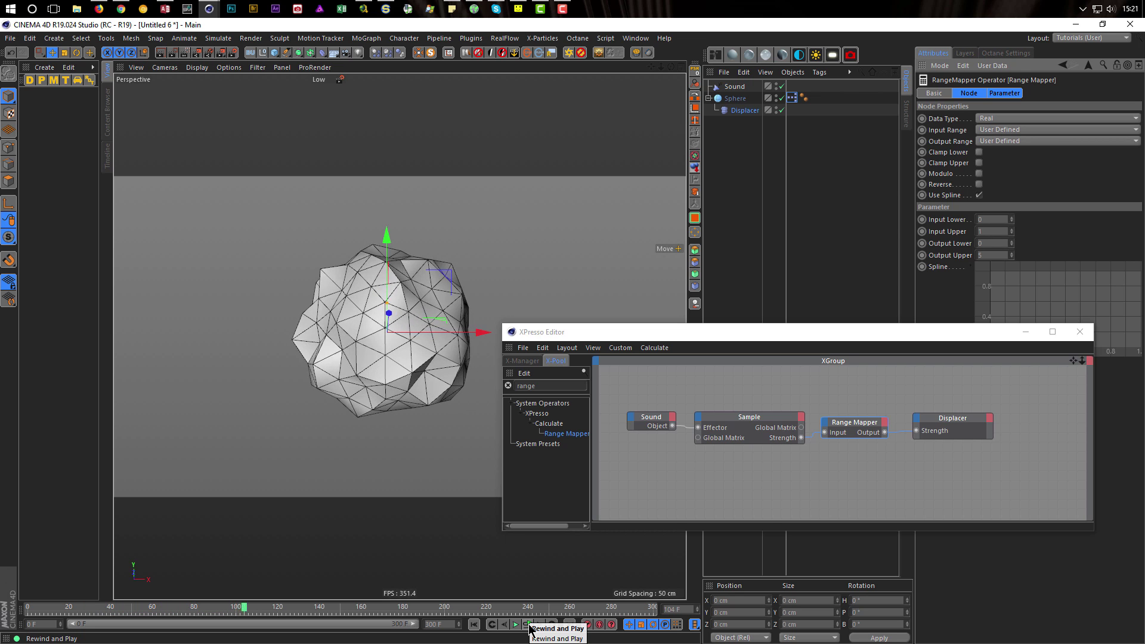
click(529, 626)
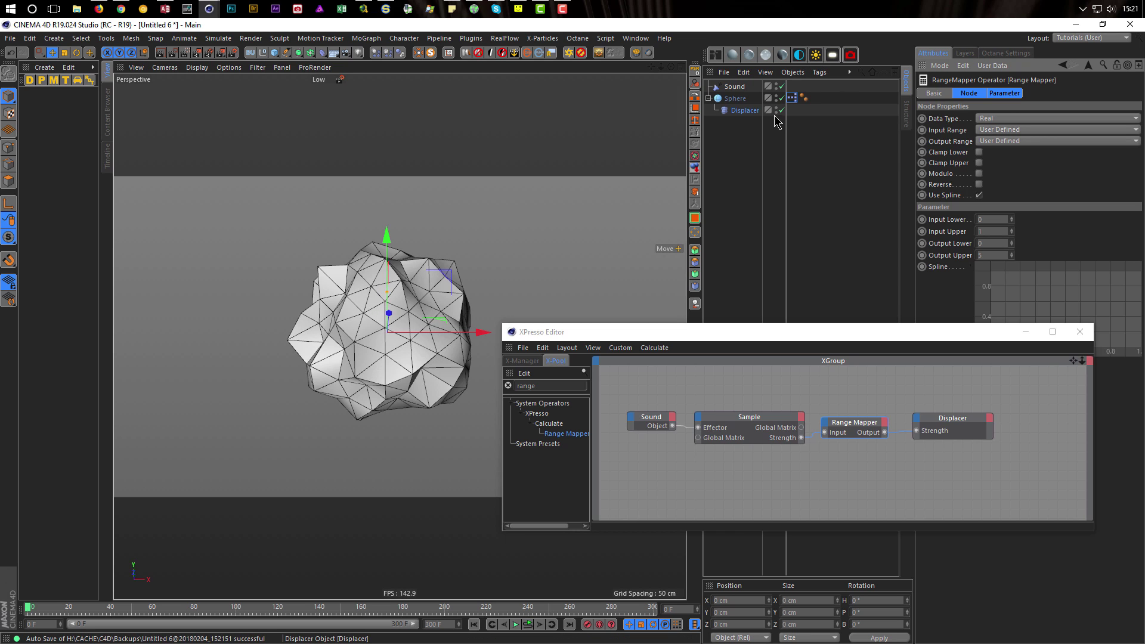
Set the Displacer's Noise shader Animation Speed to 1 so the noise animates
click(747, 110)
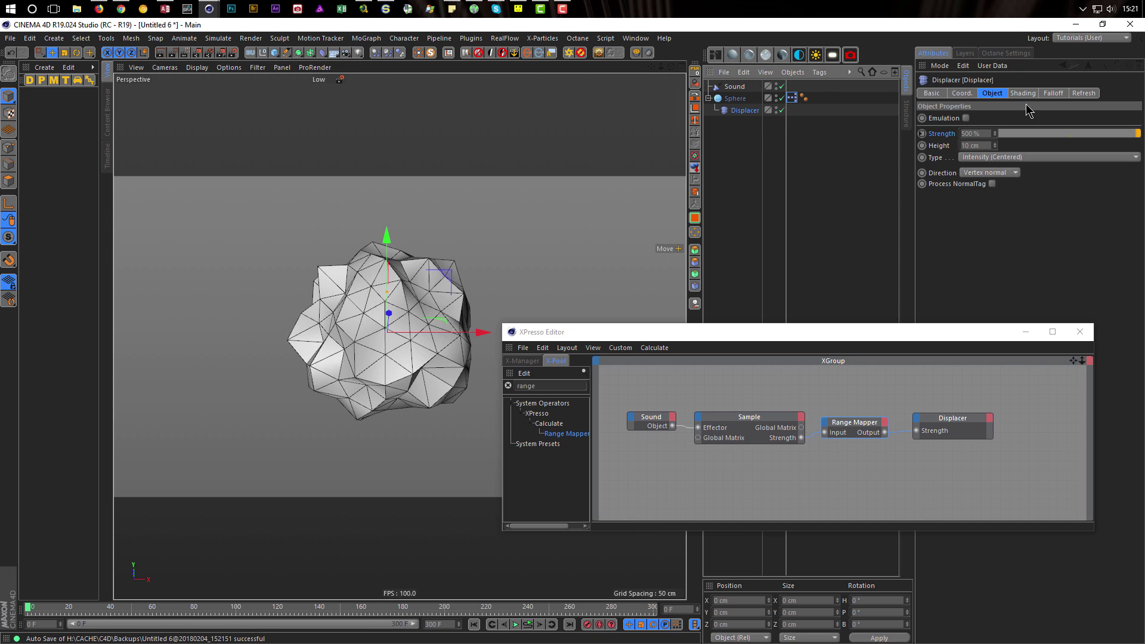
click(1023, 93)
click(966, 161)
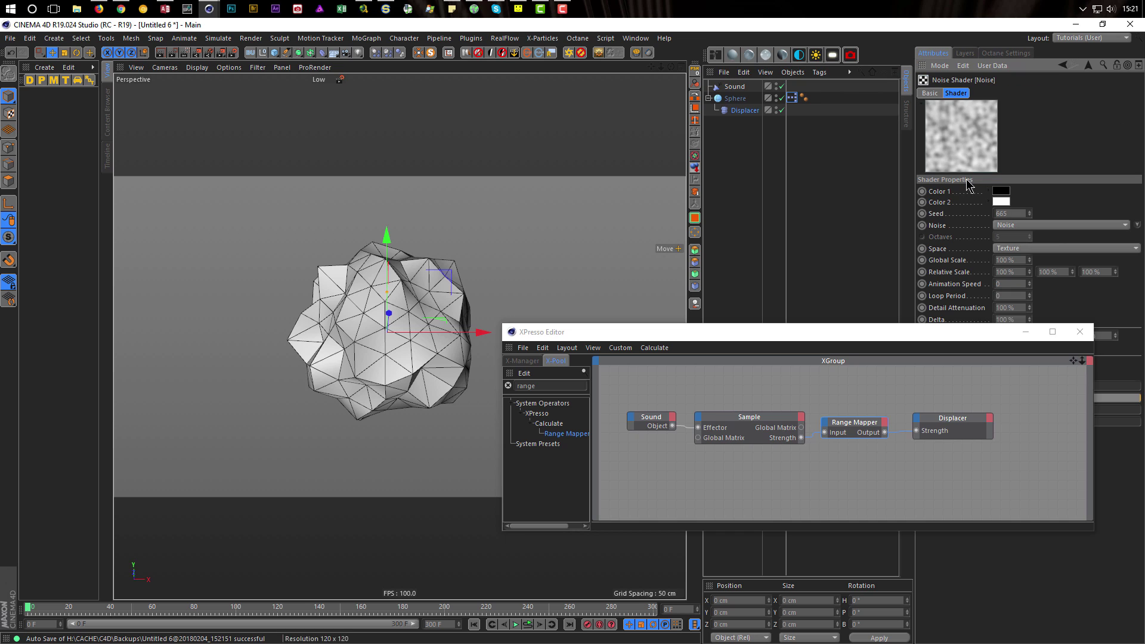
drag(944, 338, 953, 420)
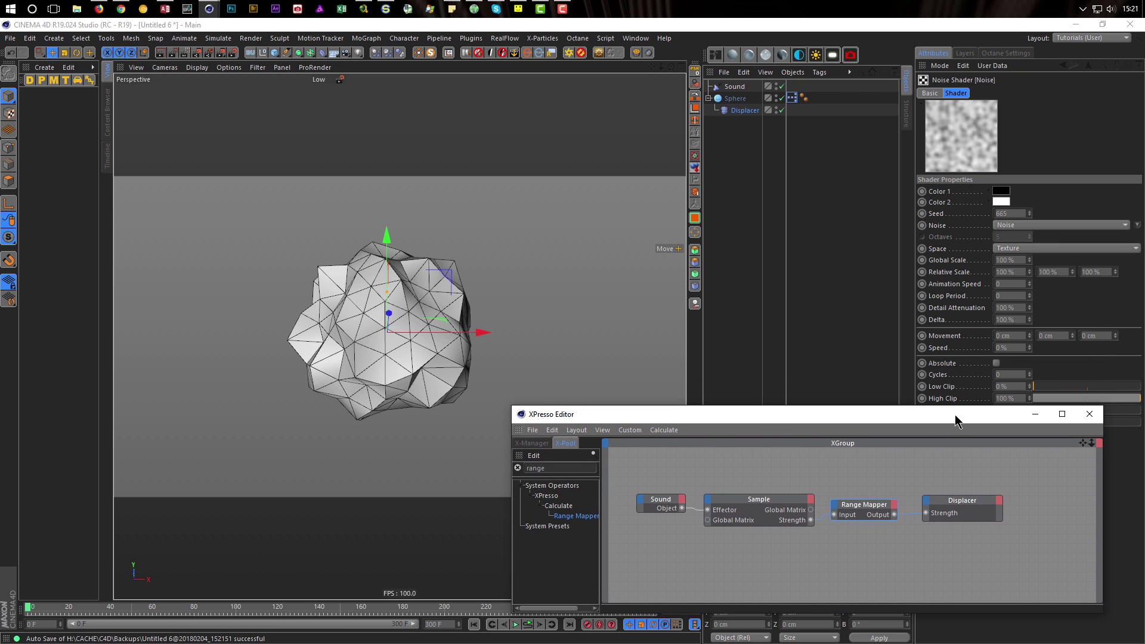
click(1011, 284)
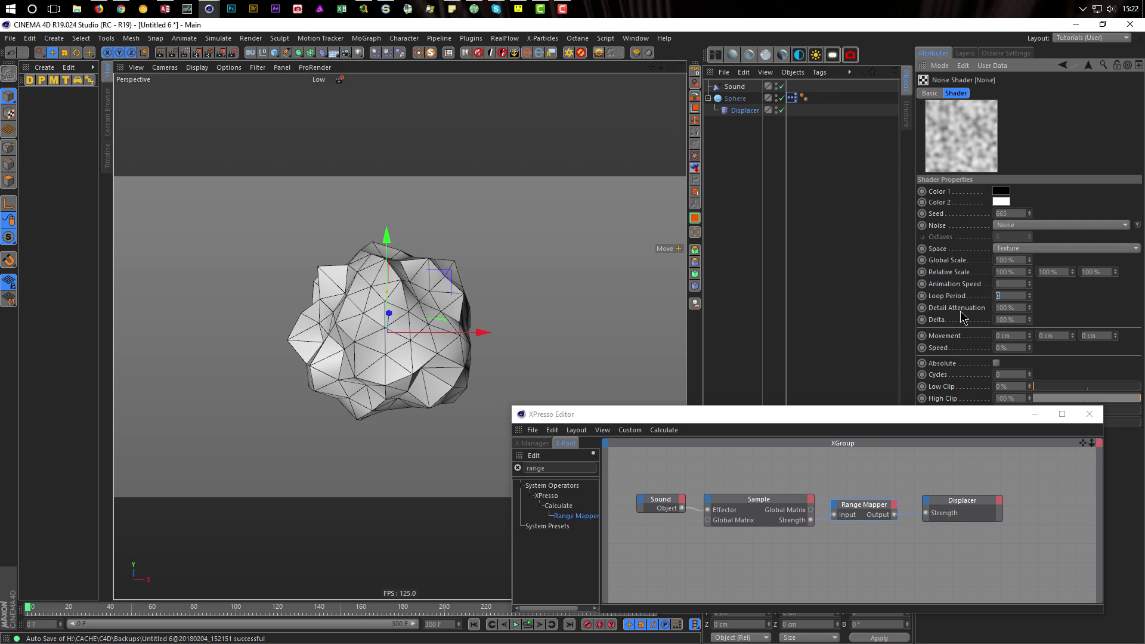
drag(939, 413, 951, 365)
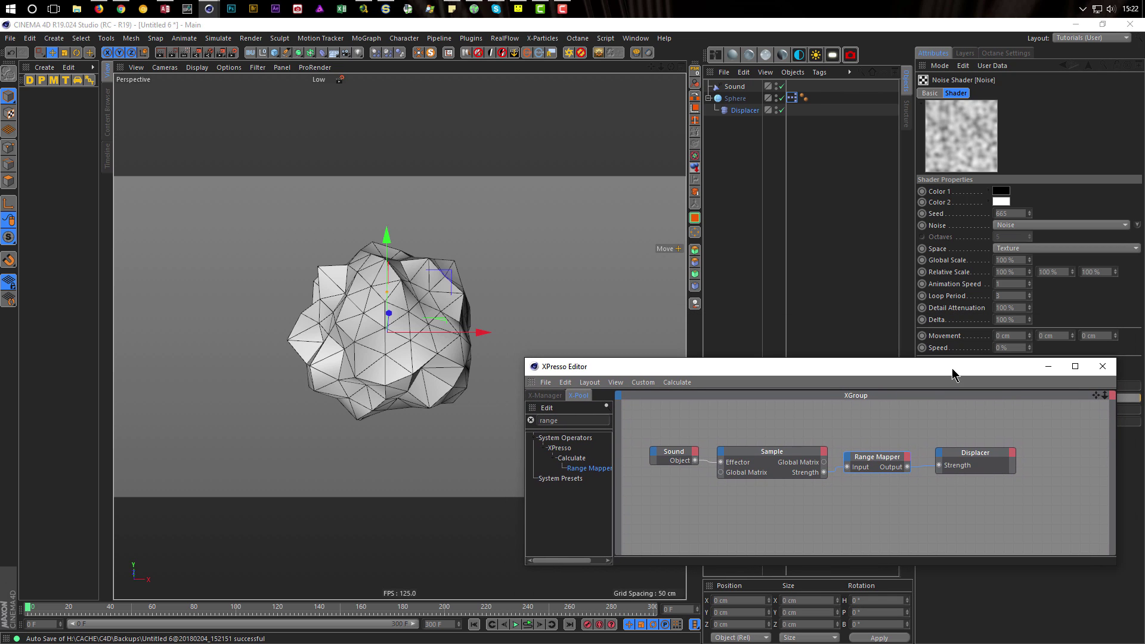
Change the Range Mapper's Output Upper from 5 to 10, then select the Sphere
click(886, 459)
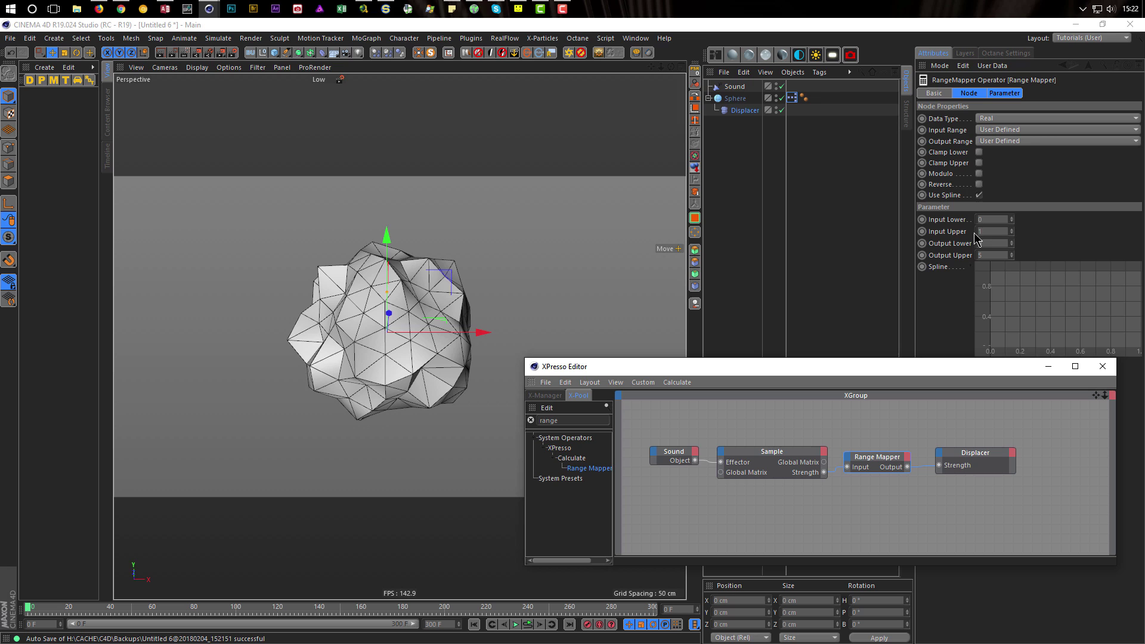
click(993, 255)
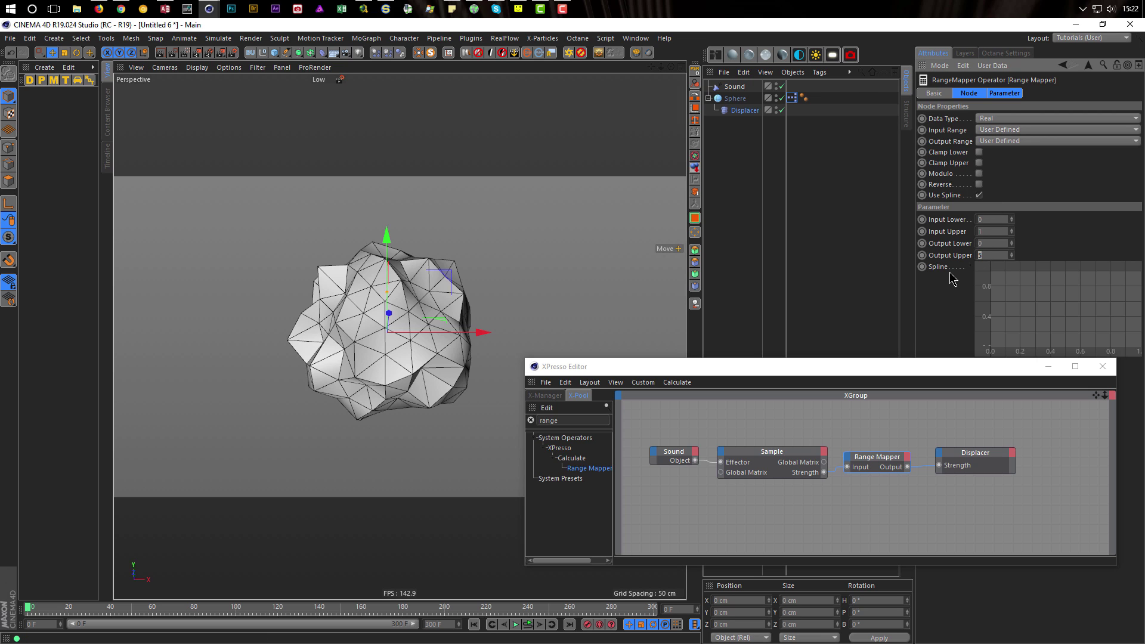
key(Return)
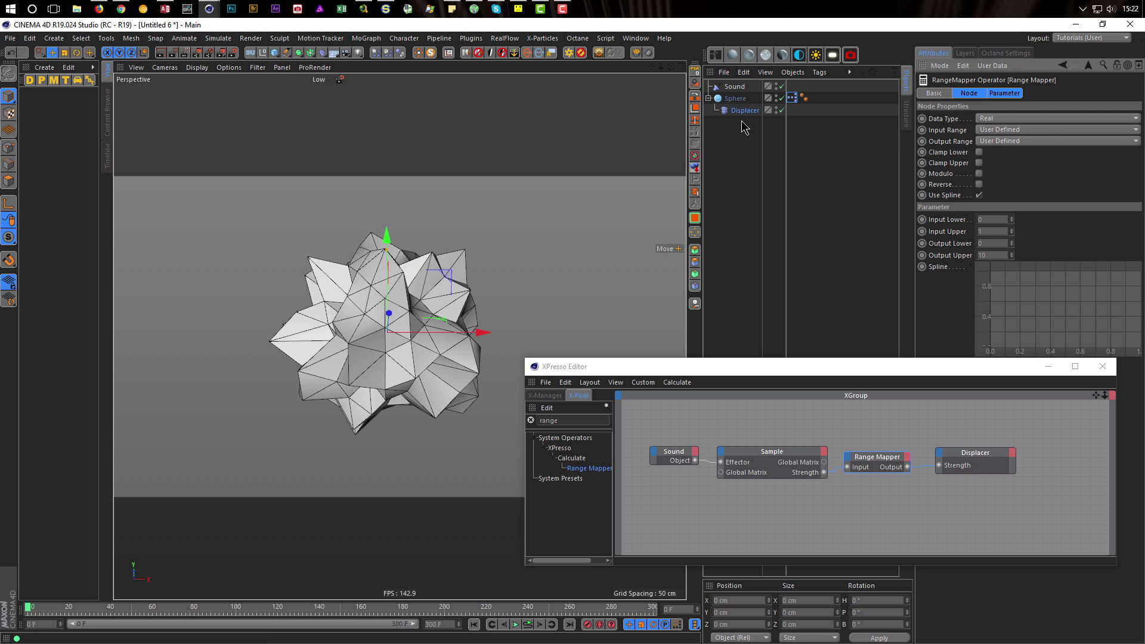
click(737, 99)
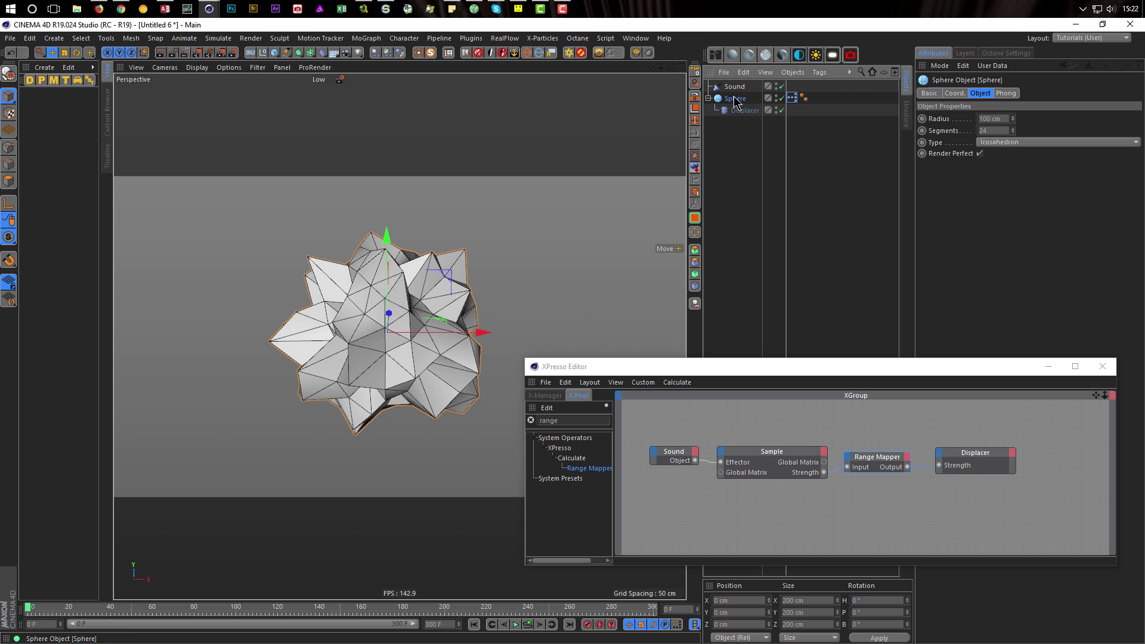
Wrap the Sphere in a Catmull-Clark Subdivision Surface and play back to preview the smoothed pulsing
alt+click(299, 53)
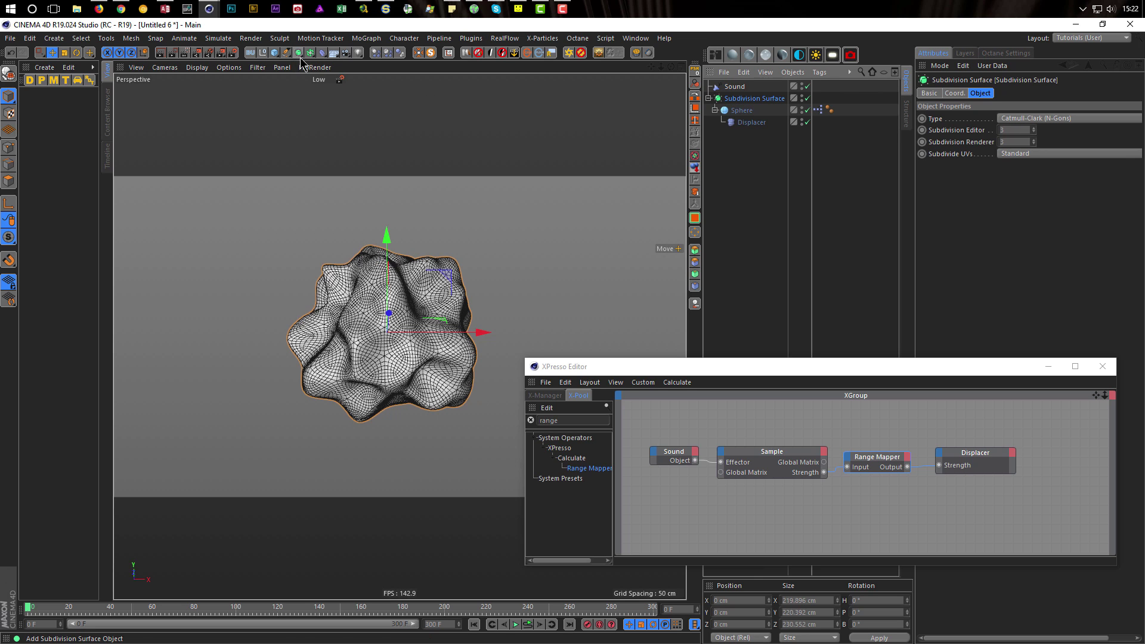
click(529, 625)
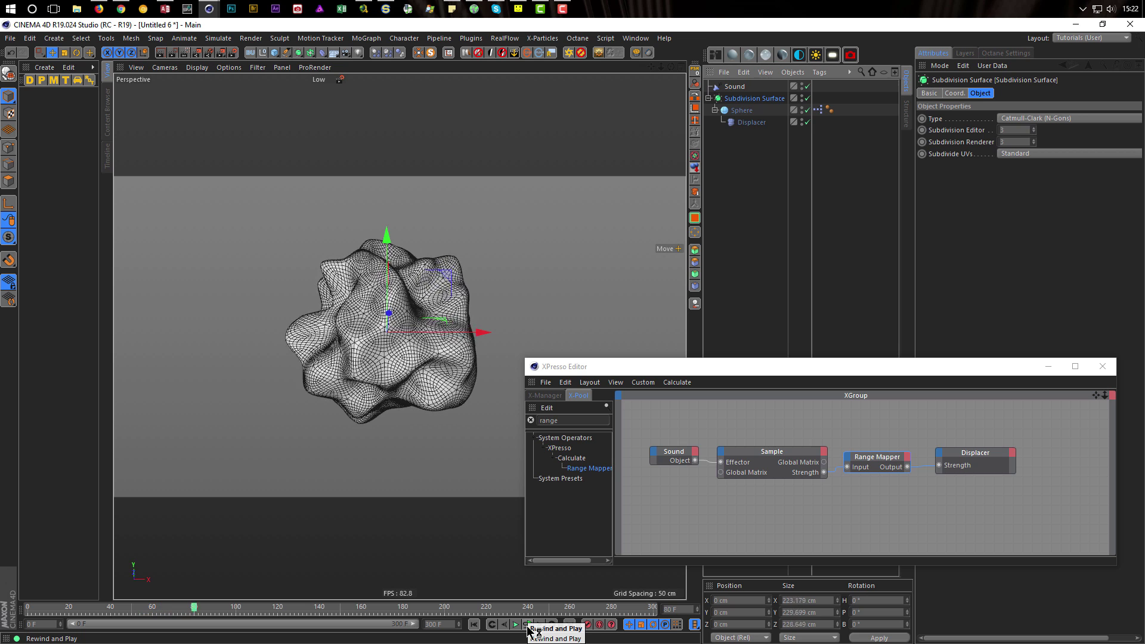
click(529, 626)
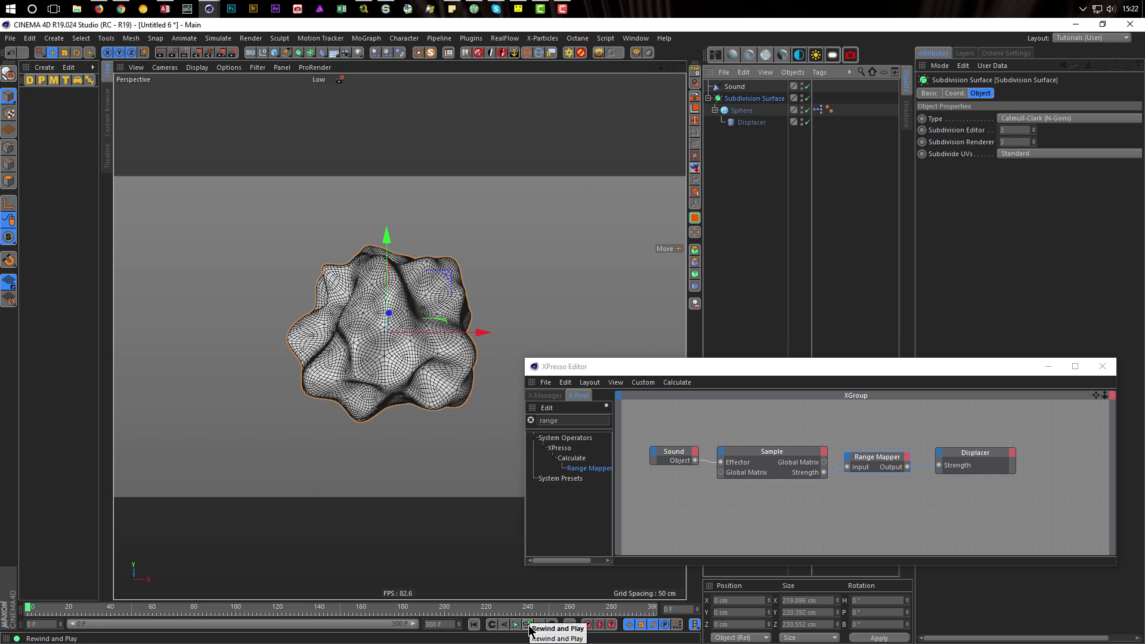